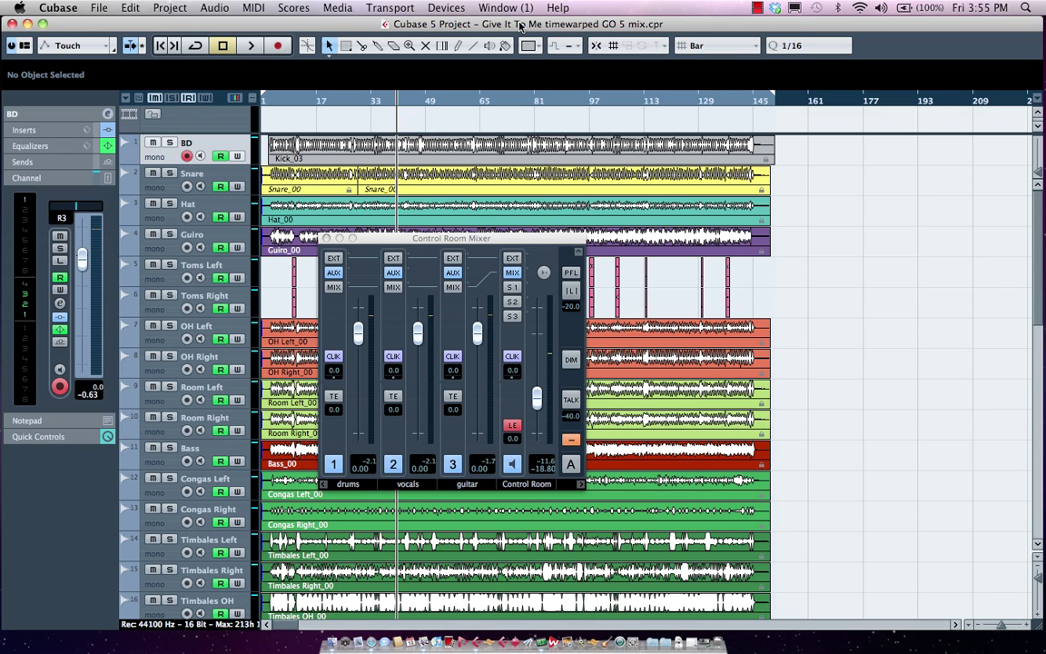
Step: Open the Devices menu from the menu bar
click(446, 8)
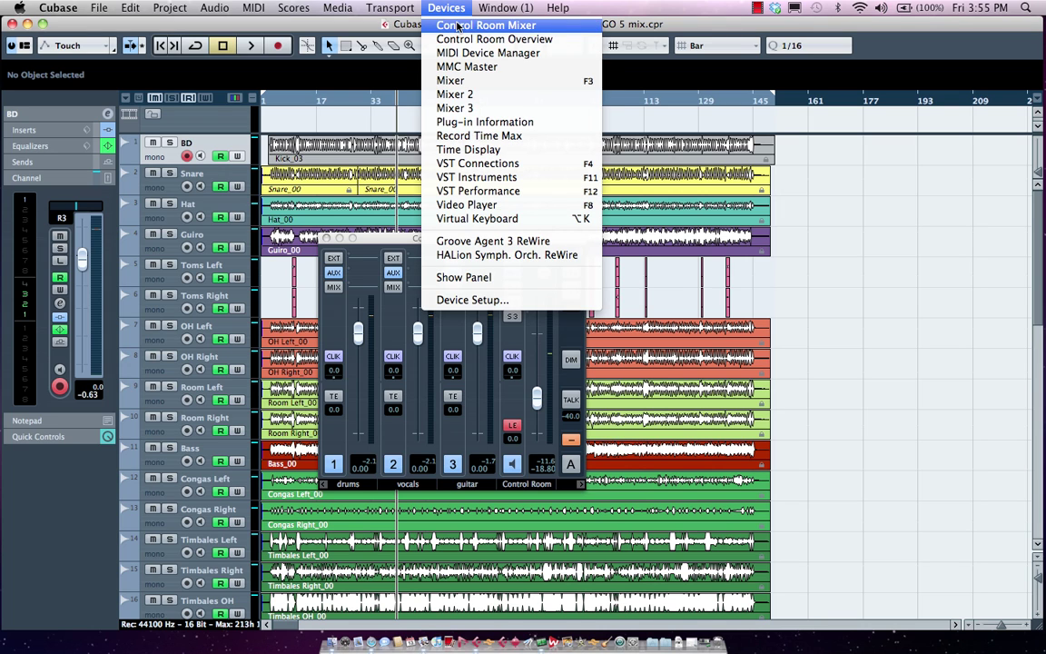
Step: In VST Connections' Studio tab, add a stereo external input named '2 track'
click(495, 163)
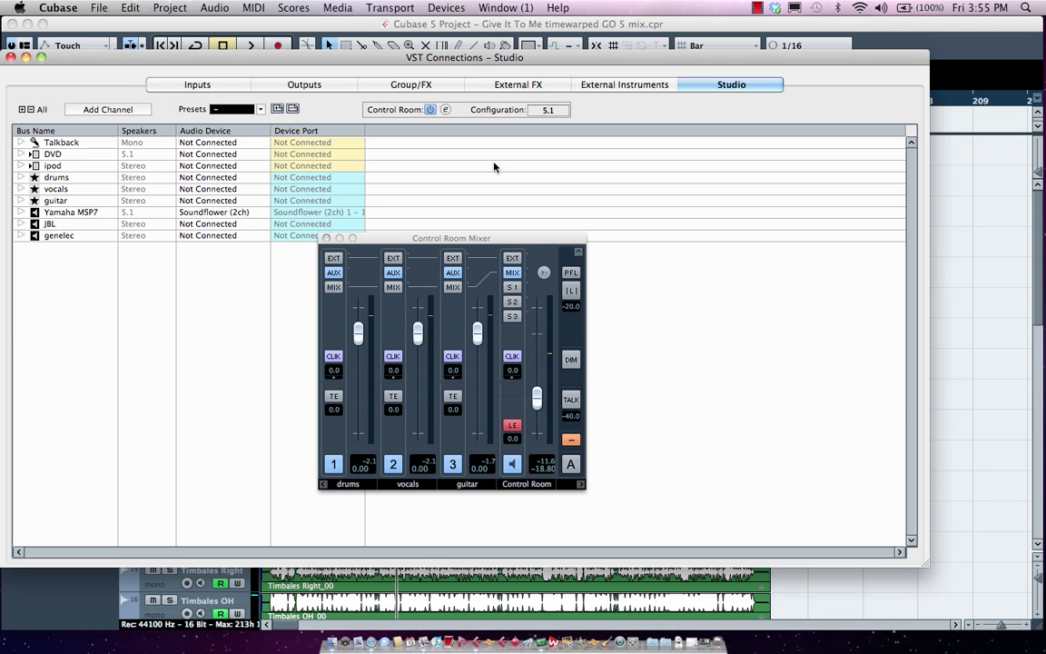
click(328, 238)
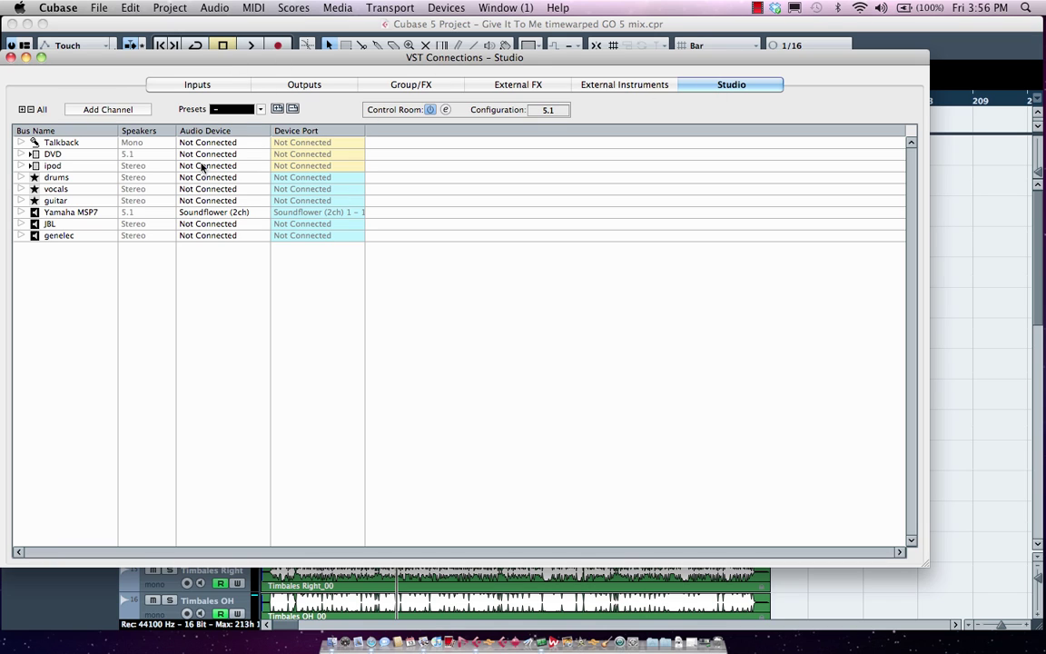
right_click(69, 255)
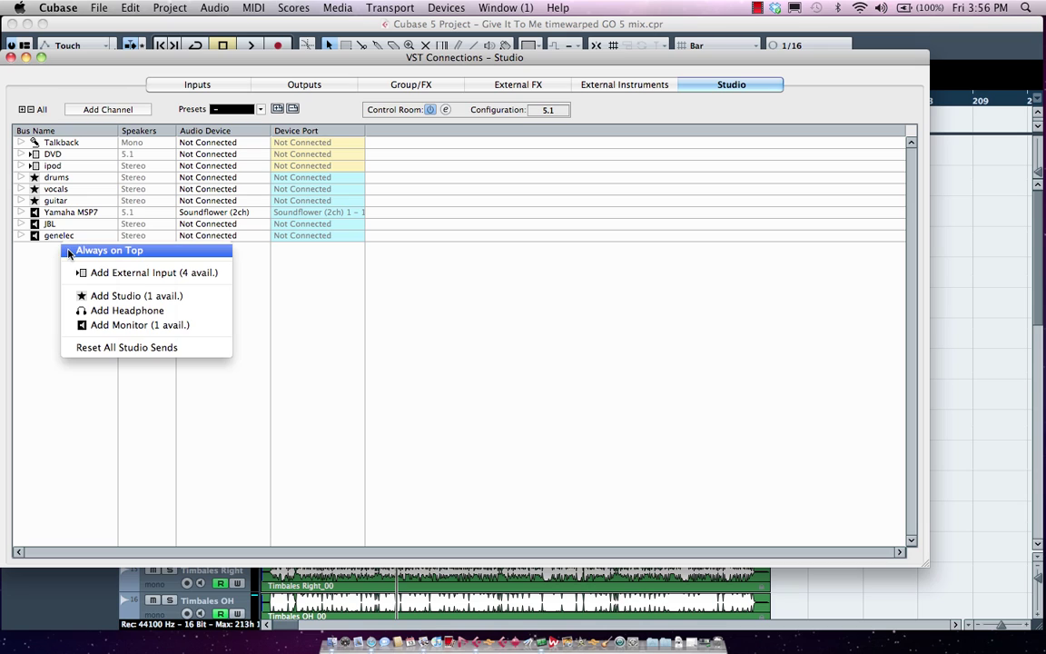
click(163, 273)
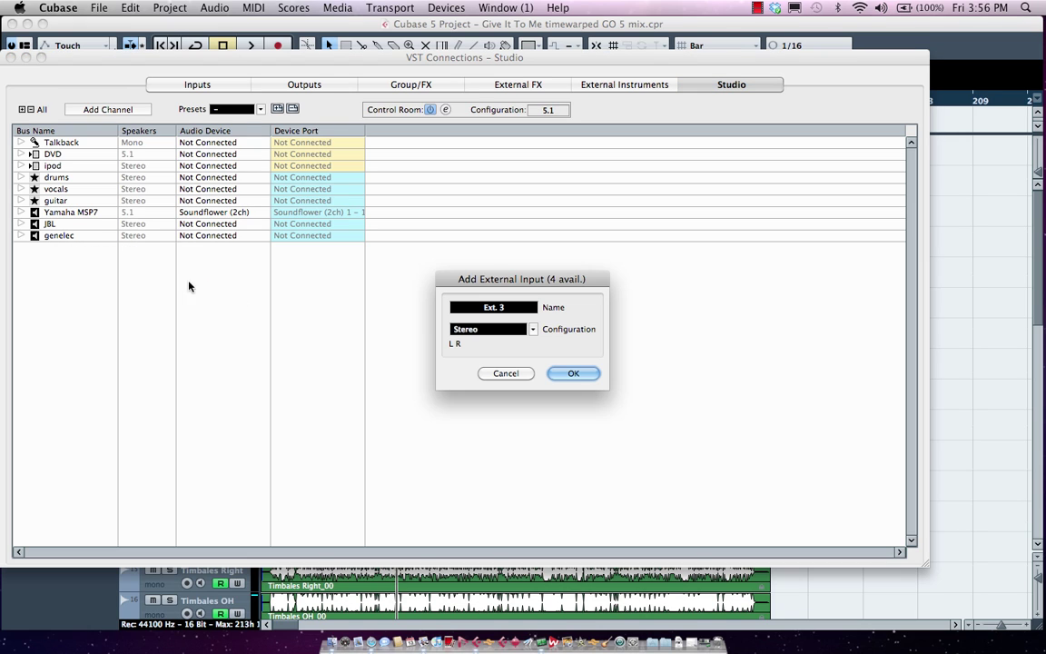
click(500, 308)
text(2)
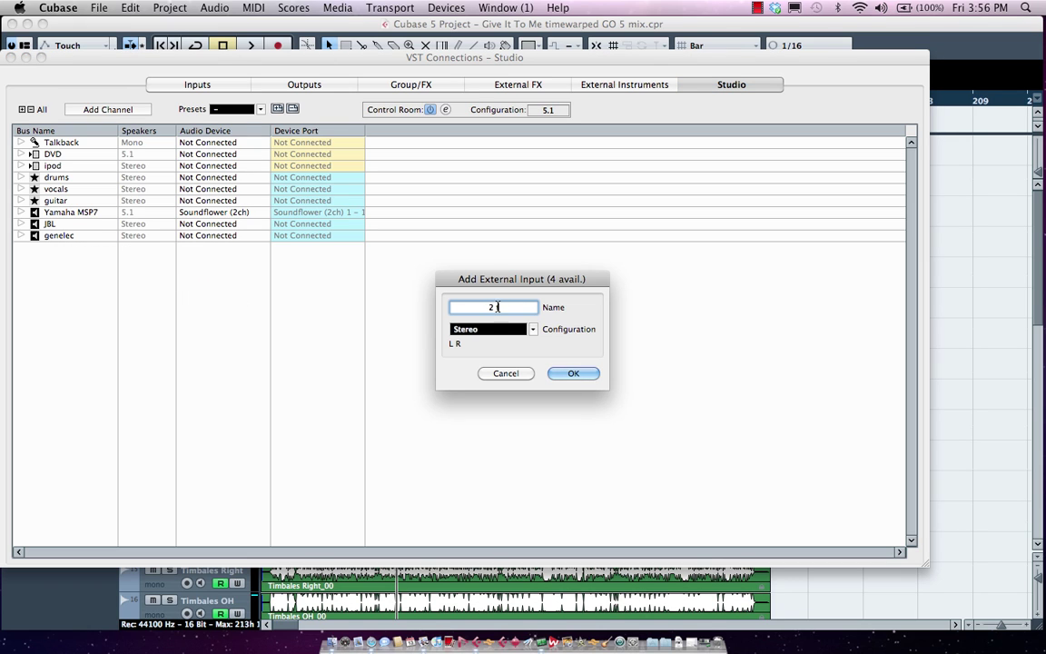
text( track)
click(560, 376)
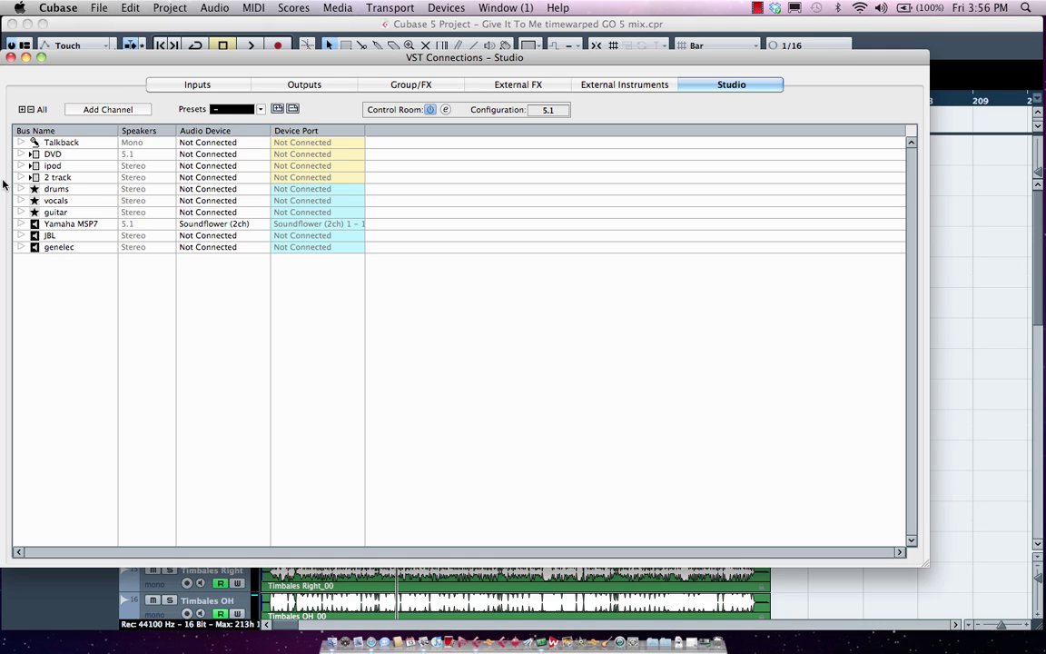
Step: Check the '2 track' input's channels, then add a studio send named 'bass'
click(25, 178)
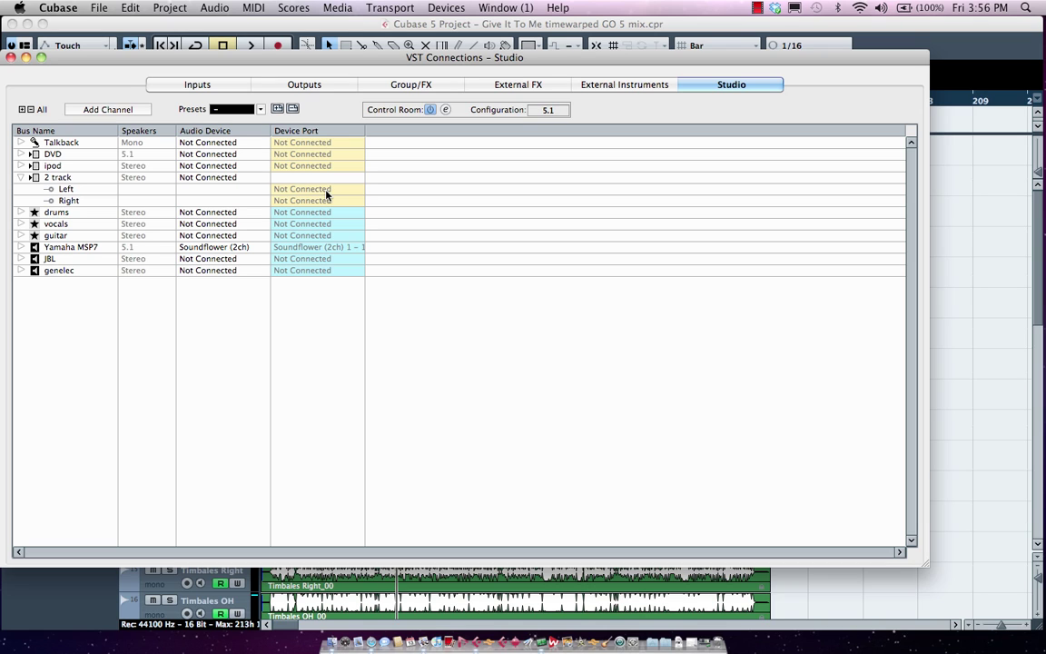
click(22, 178)
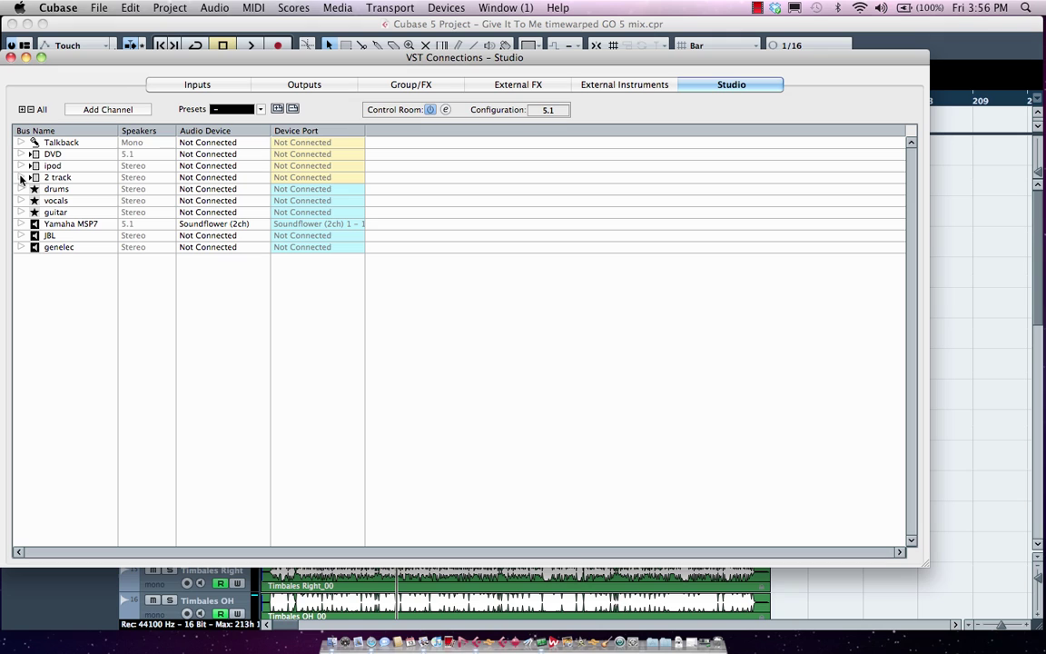
right_click(60, 272)
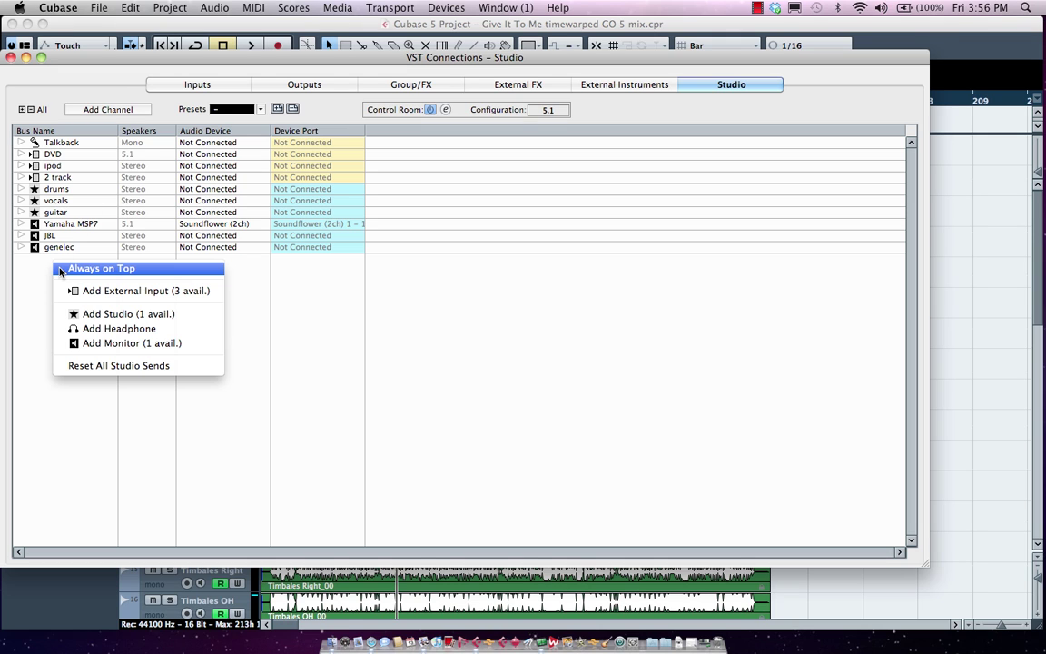
click(140, 314)
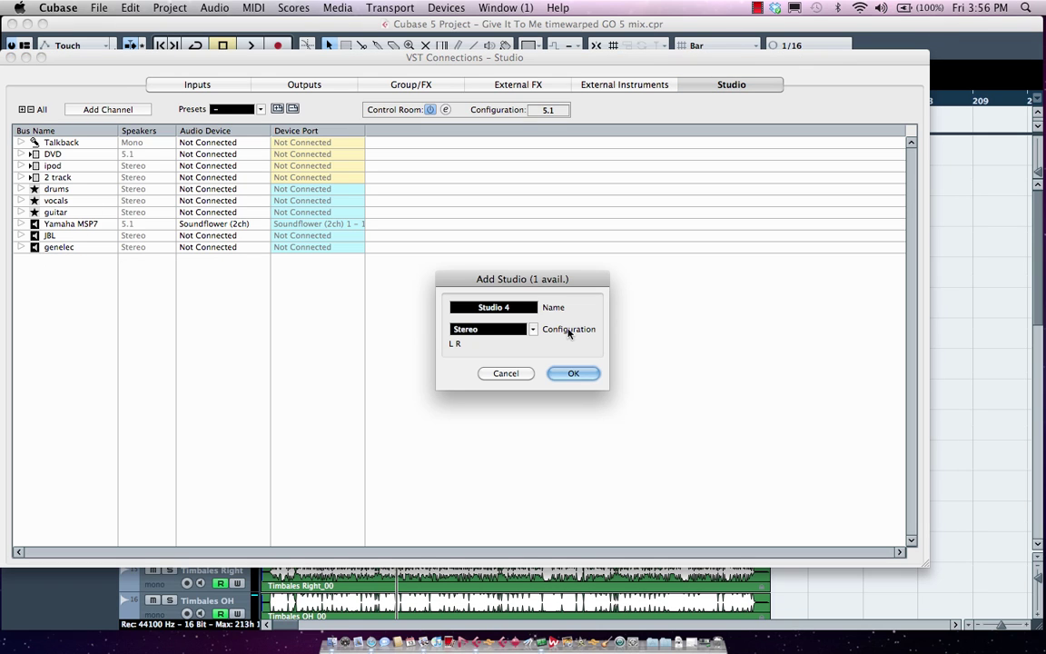
text(bass)
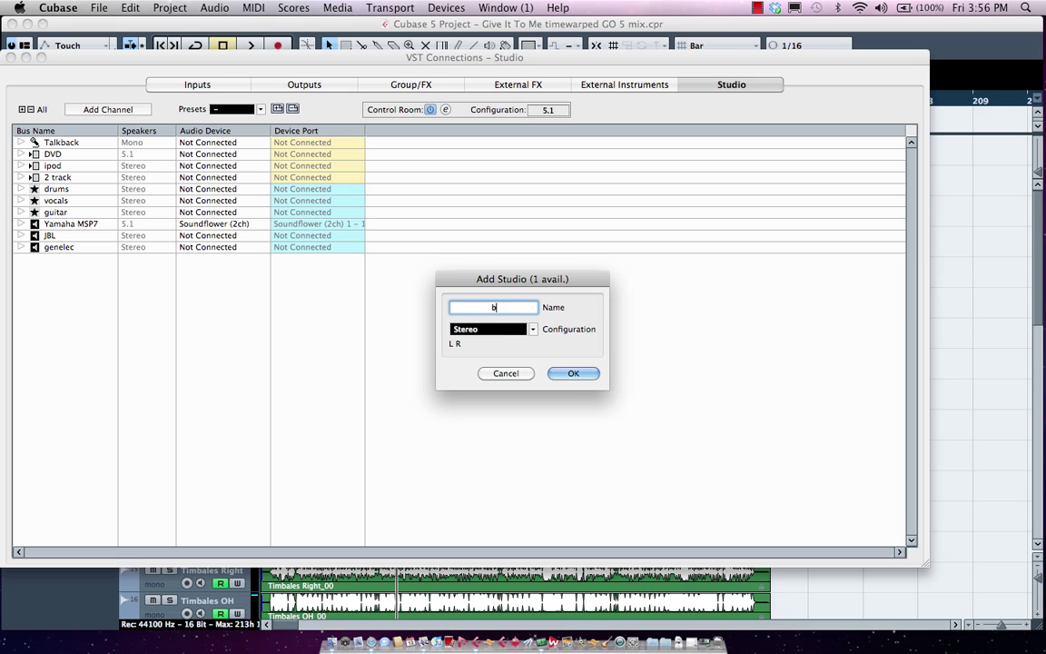
click(566, 376)
Step: Add a monitor bus named 'ns 10' and view the Outputs bus connections
right_click(58, 278)
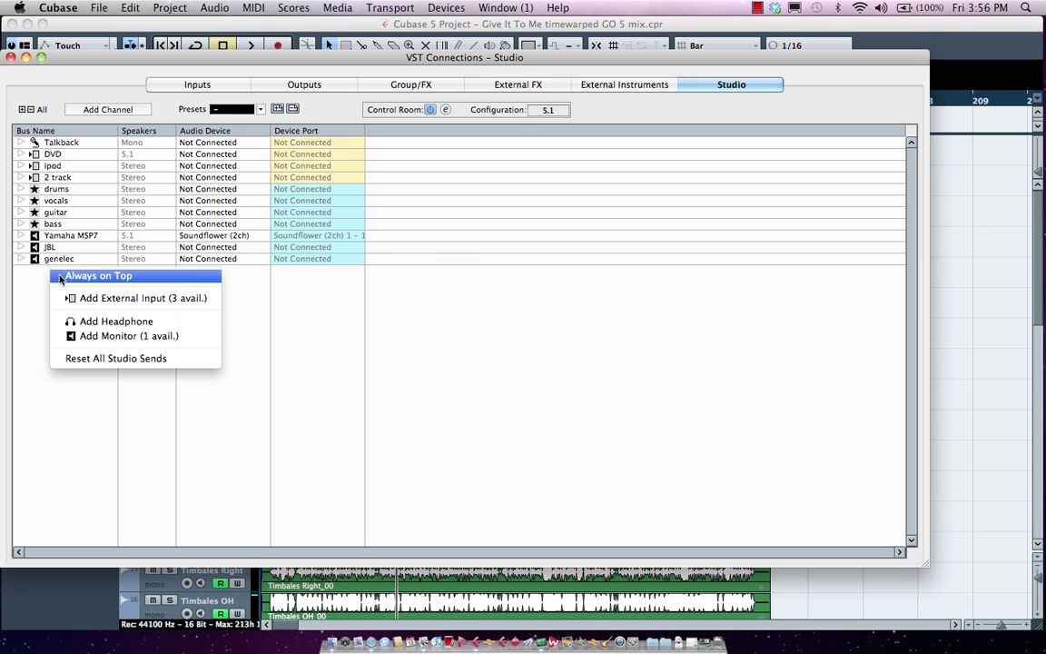
click(141, 336)
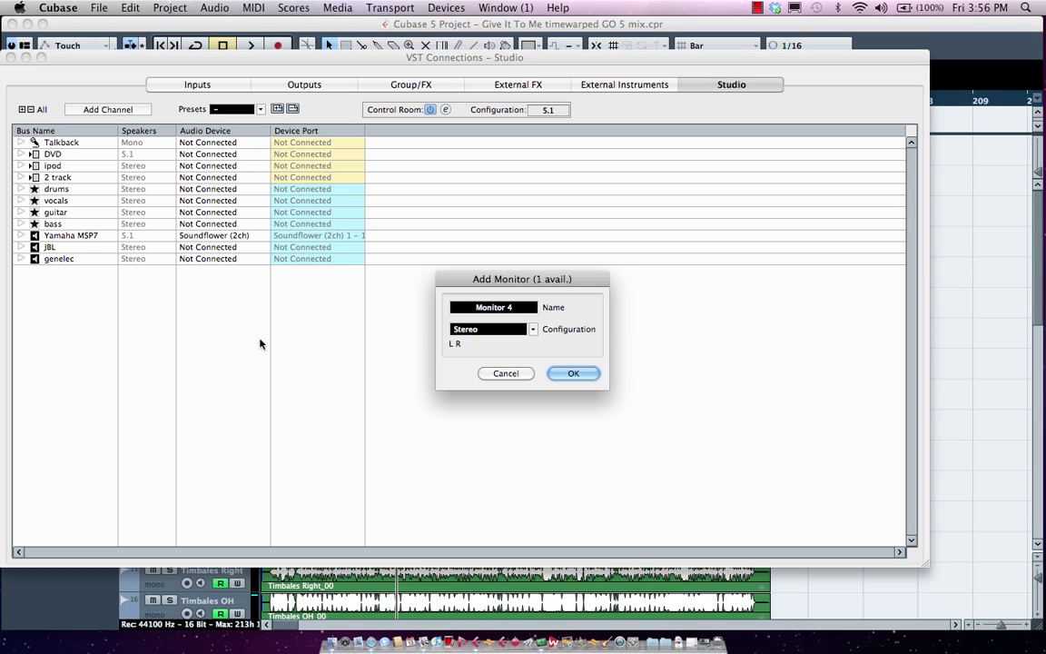
click(503, 308)
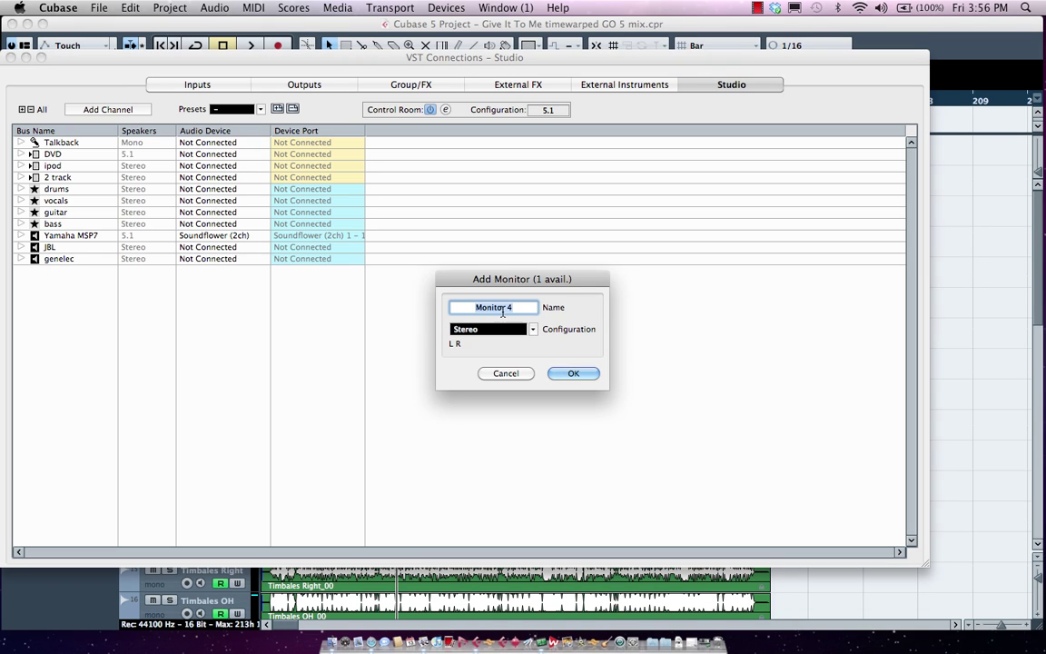
text(ns 10)
click(576, 373)
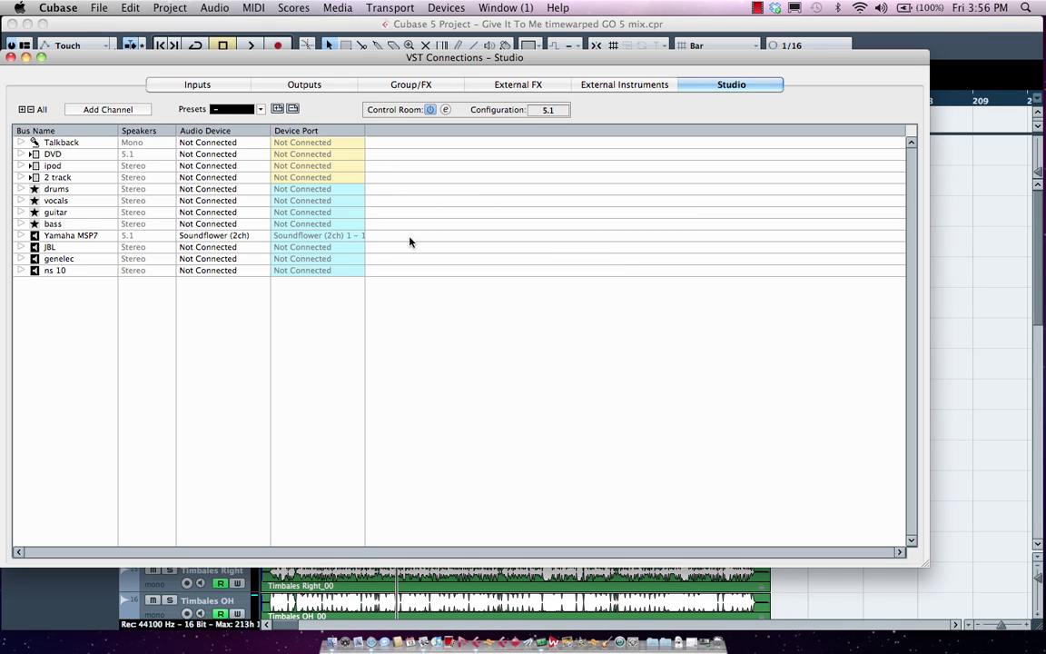
click(305, 84)
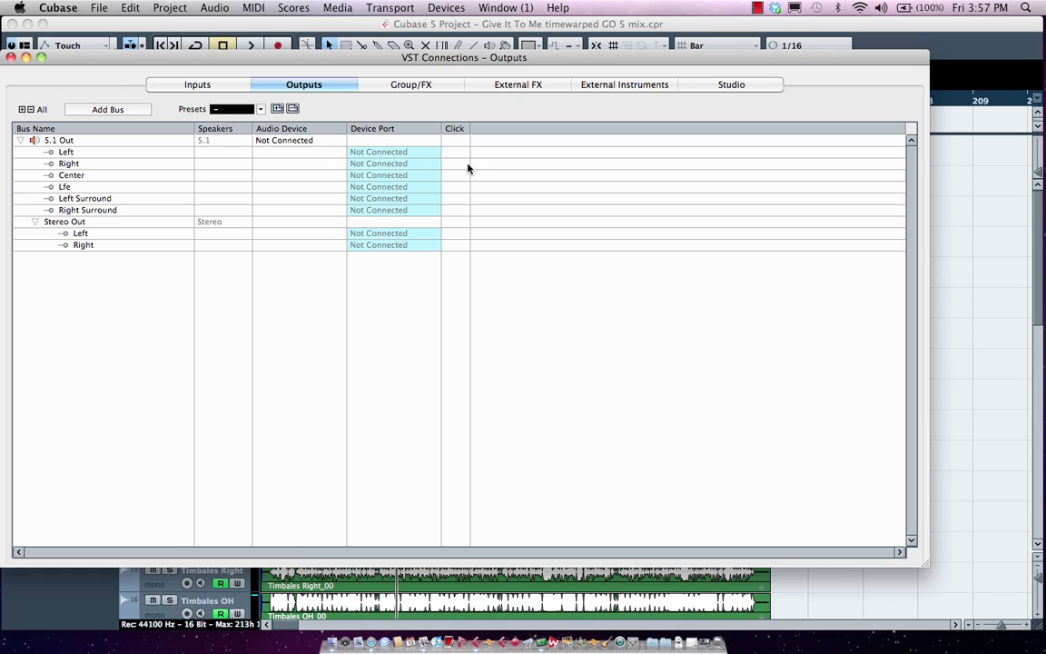
Step: Close VST Connections, open the Control Room Mixer and main Mixer, and lower the Control Room fader
click(12, 57)
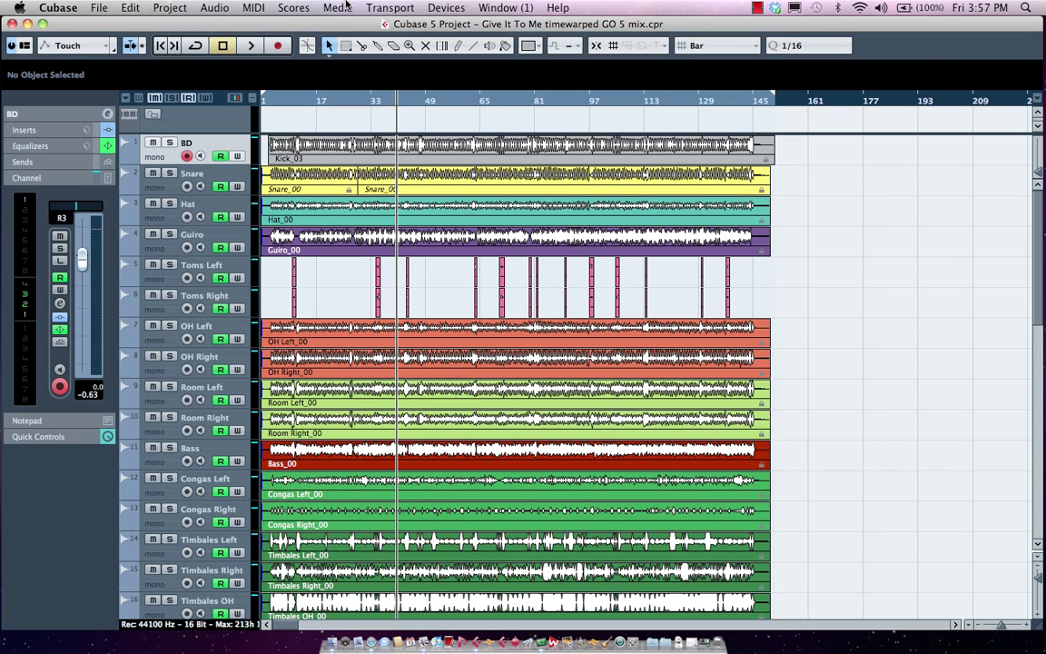
click(449, 8)
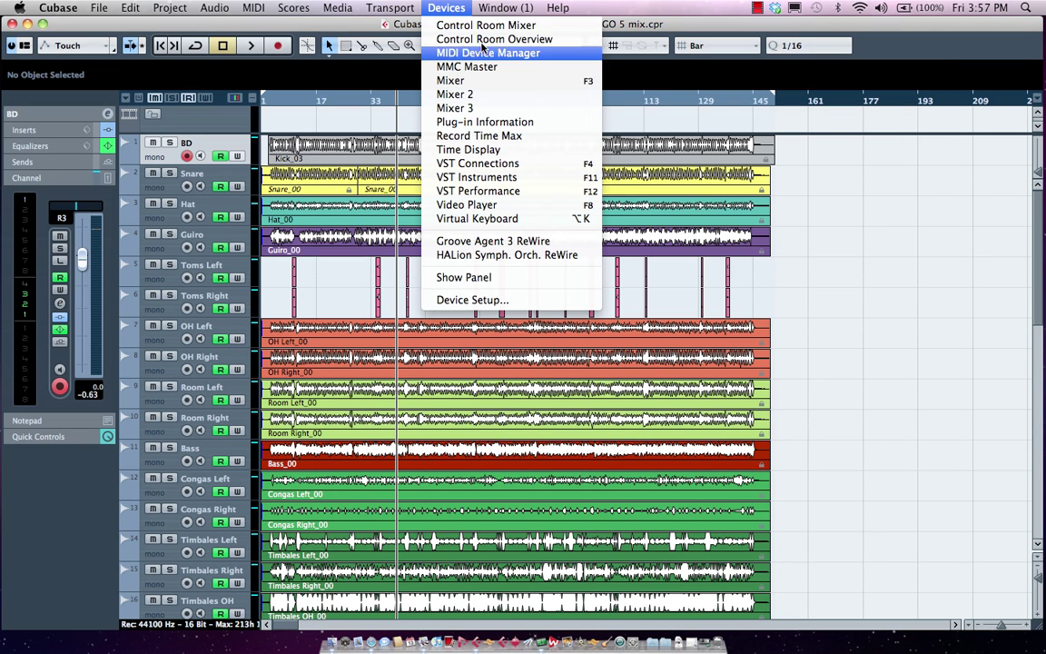
click(479, 27)
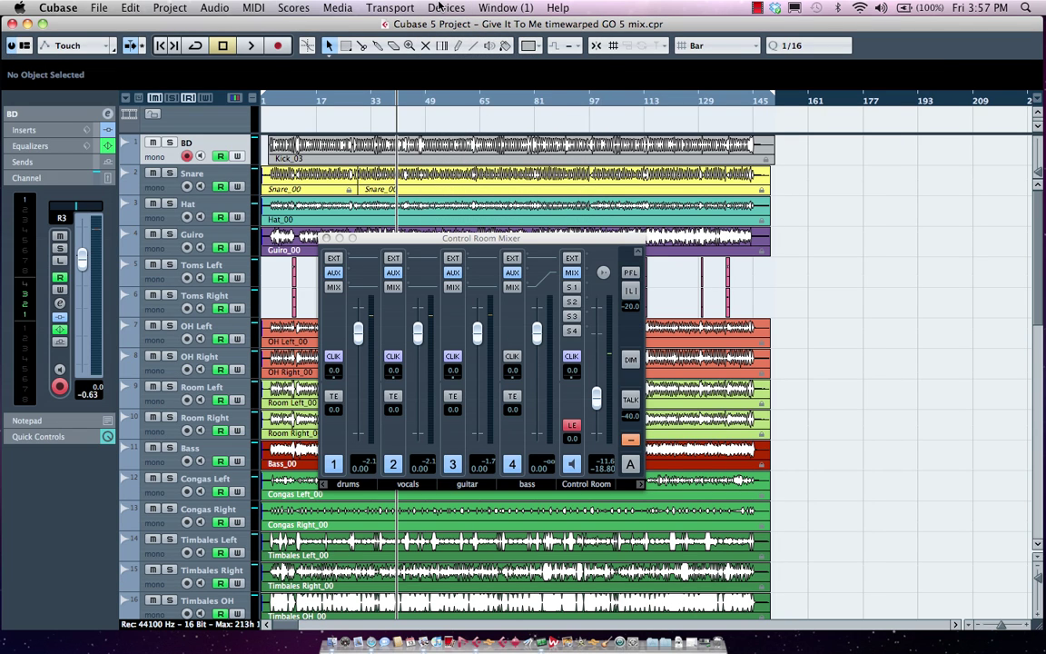
click(446, 8)
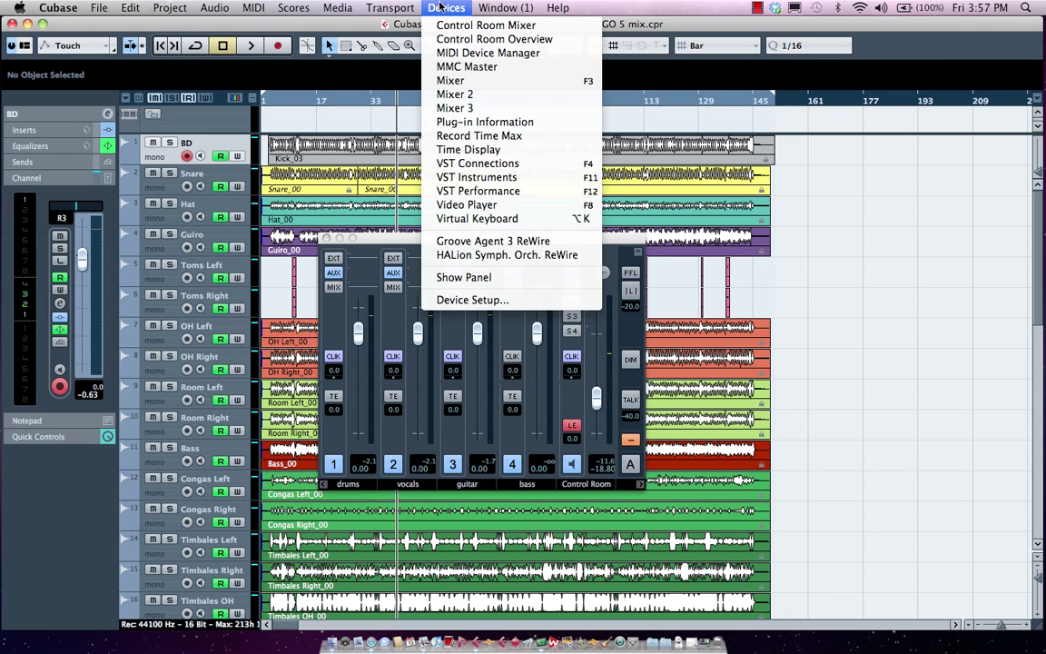
click(453, 81)
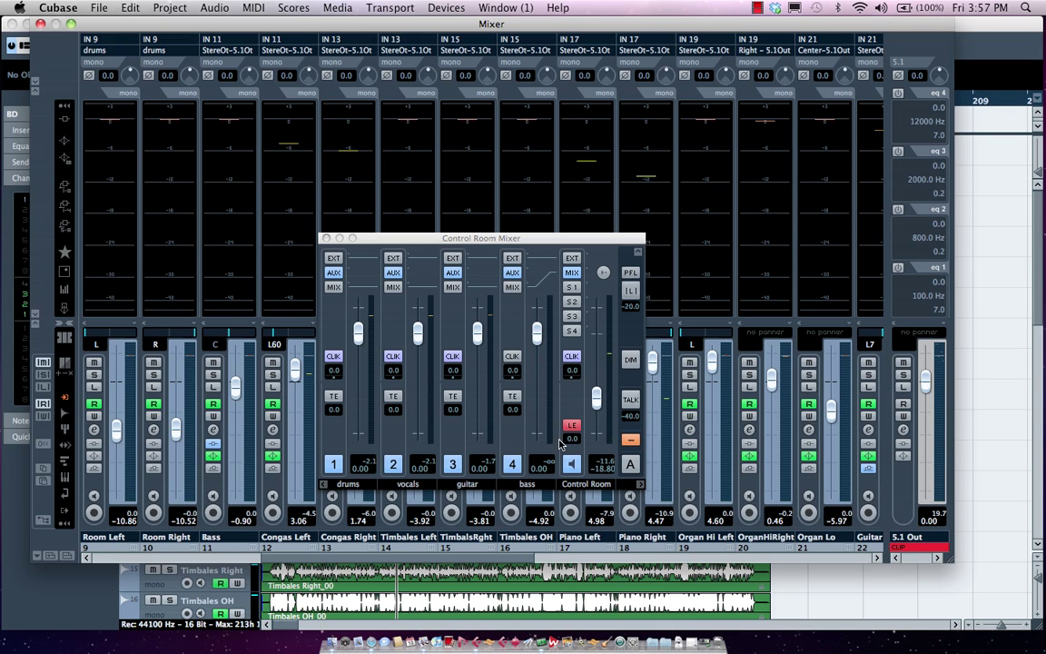
mouse_move(595, 397)
mouse_down()
mouse_move(597, 440)
mouse_move(595, 369)
mouse_move(599, 434)
mouse_move(596, 383)
mouse_up()
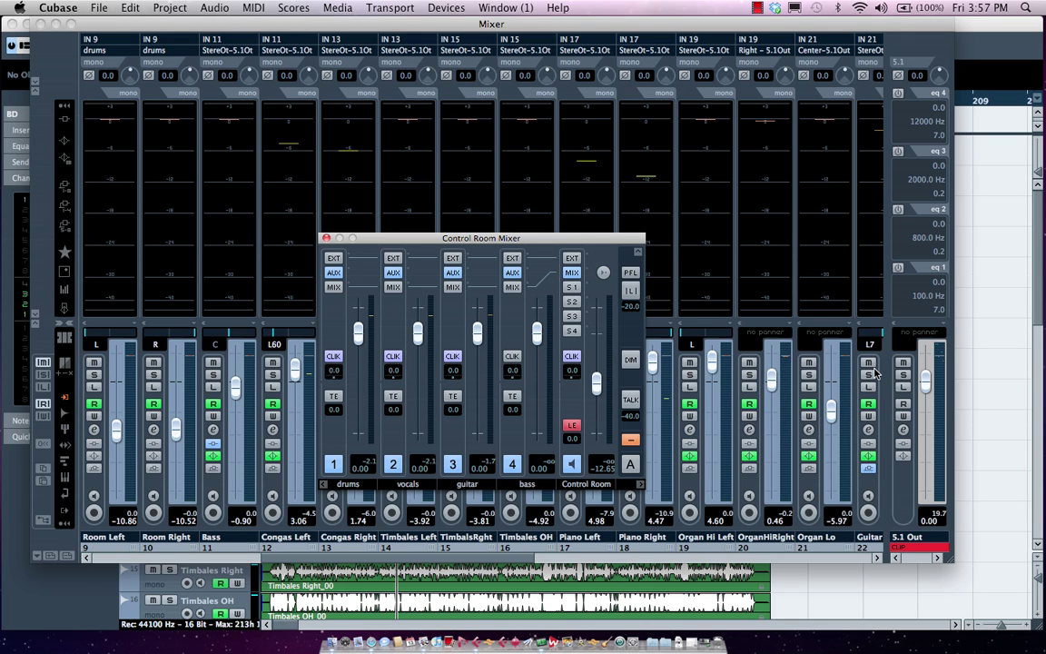
Step: Close the main Mixer, move the Control Room Mixer up, and expand it
click(40, 24)
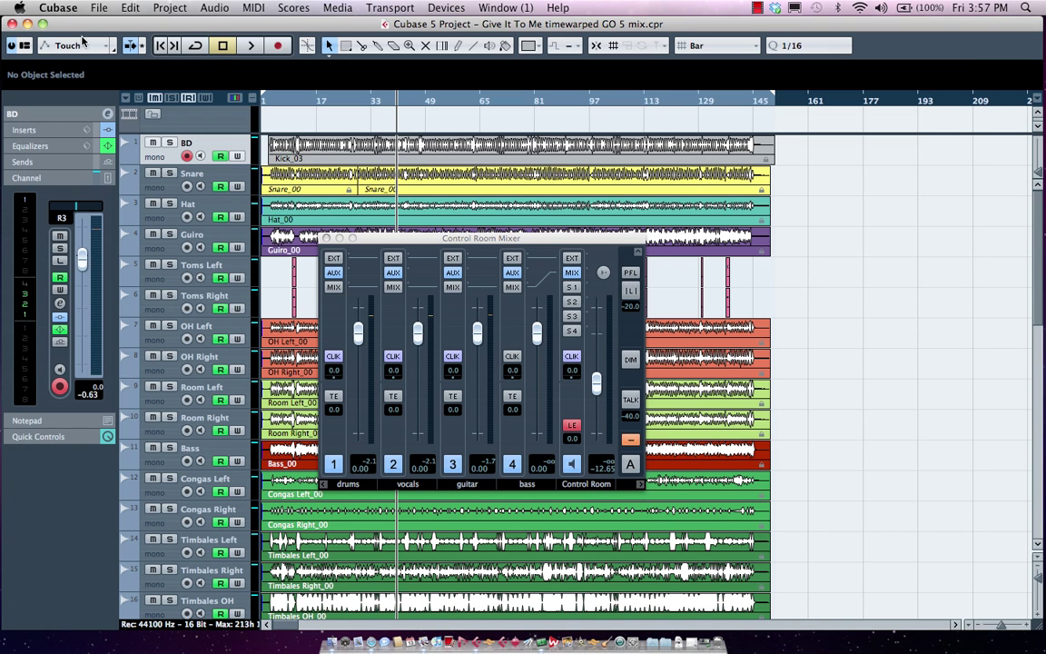
drag(404, 240, 430, 213)
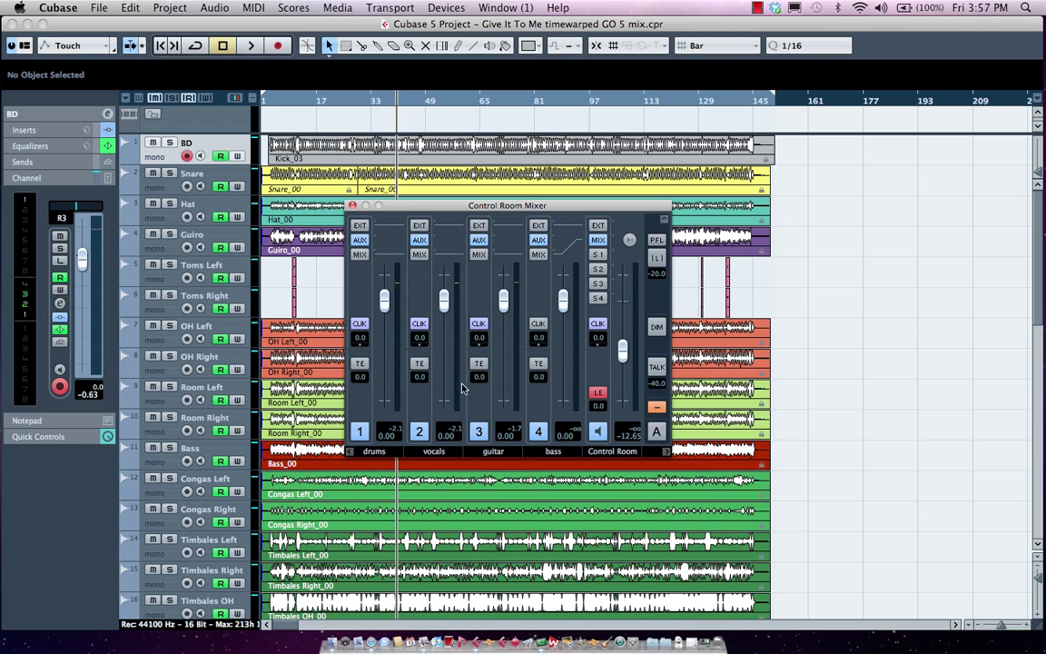
click(665, 451)
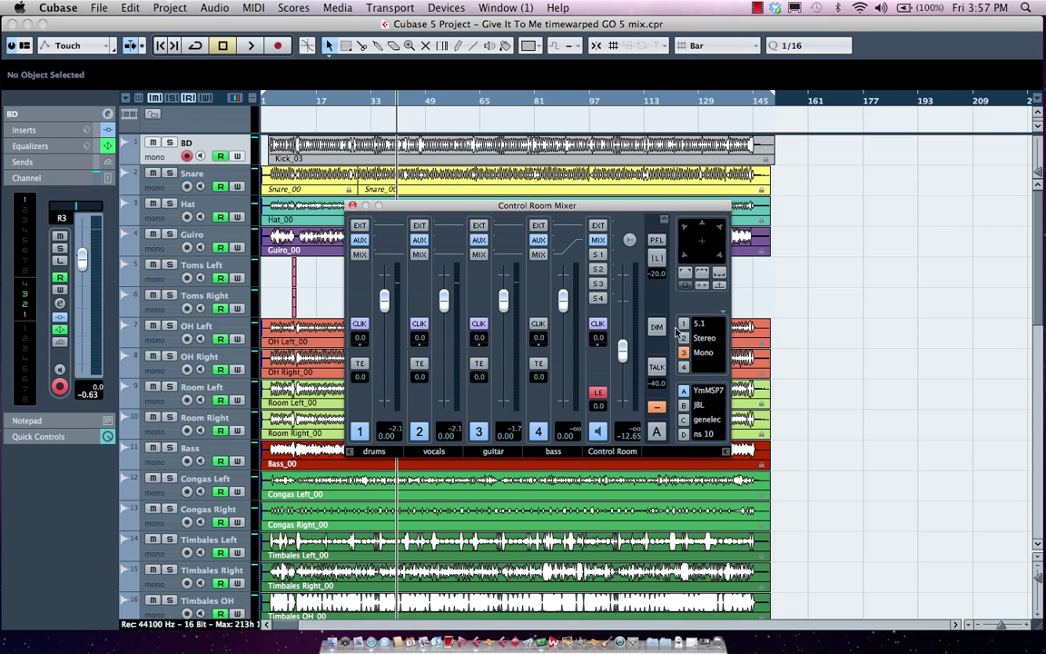
Step: Toggle monitoring between the JBL and YmMSP7 speaker sets, ending on YmMSP7
click(656, 433)
click(657, 432)
click(658, 432)
click(657, 432)
click(658, 432)
Step: Audition the ipod and 2 track external inputs, return to DVD, and show insert slots i1–i8
click(349, 451)
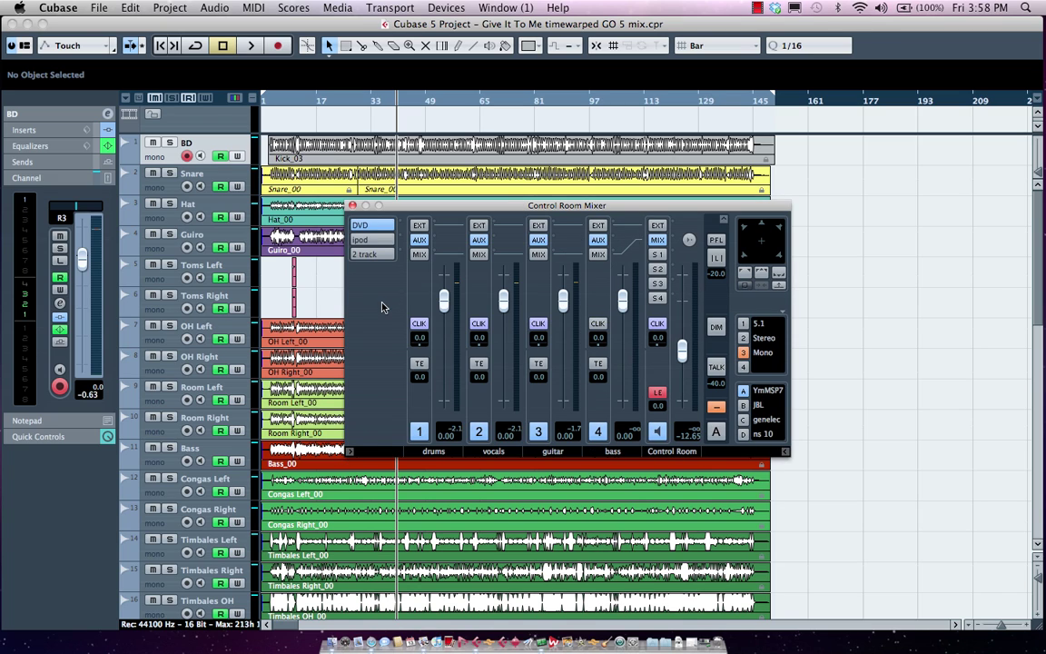
click(383, 242)
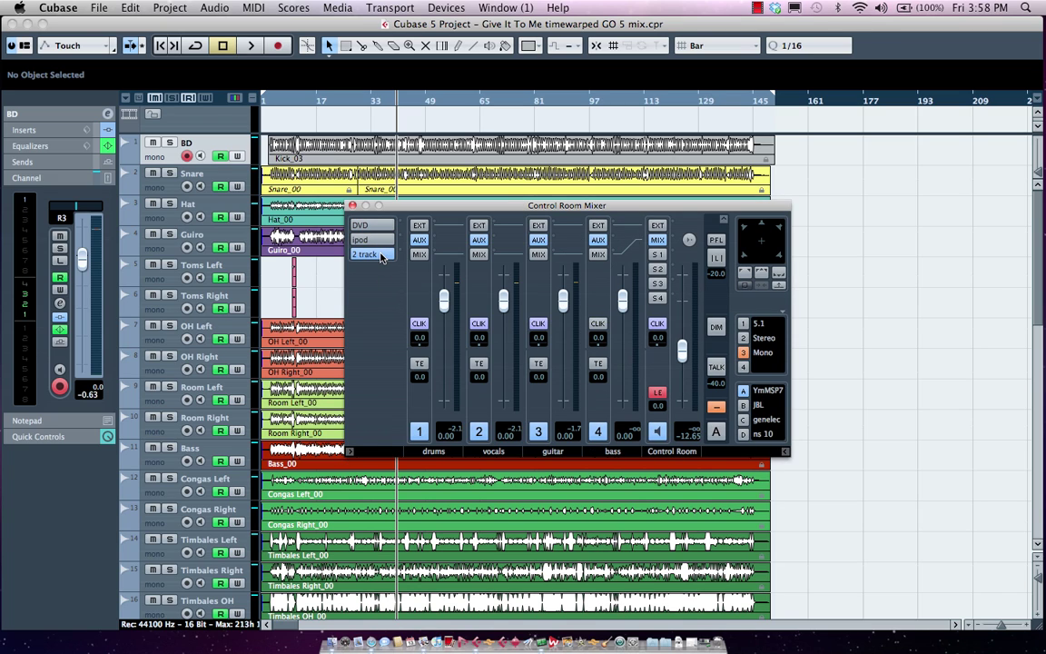
click(383, 227)
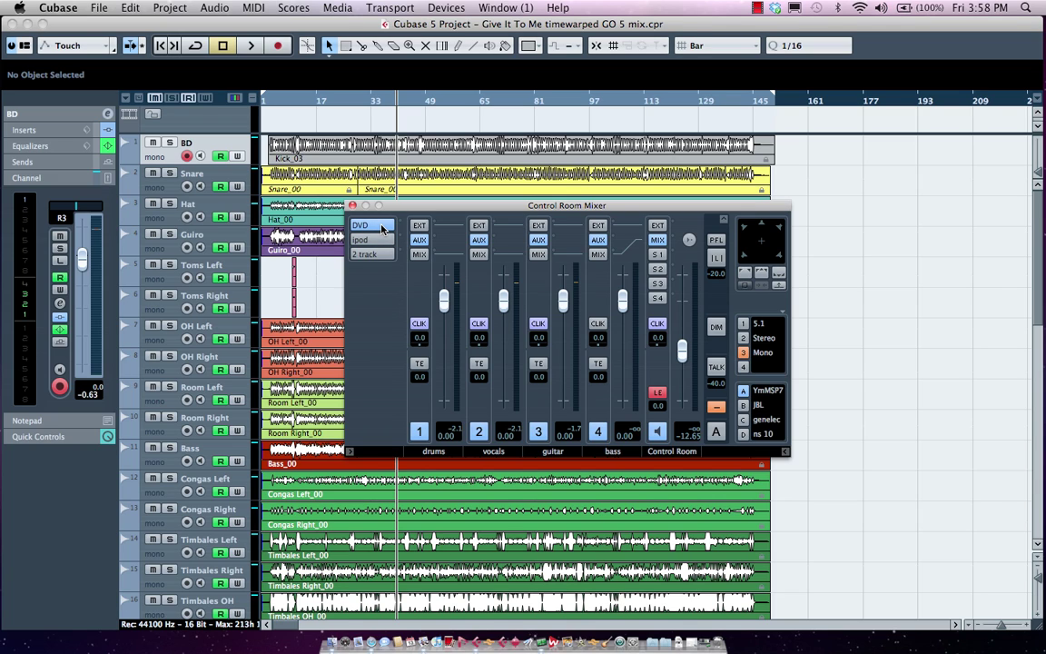
click(382, 240)
click(386, 253)
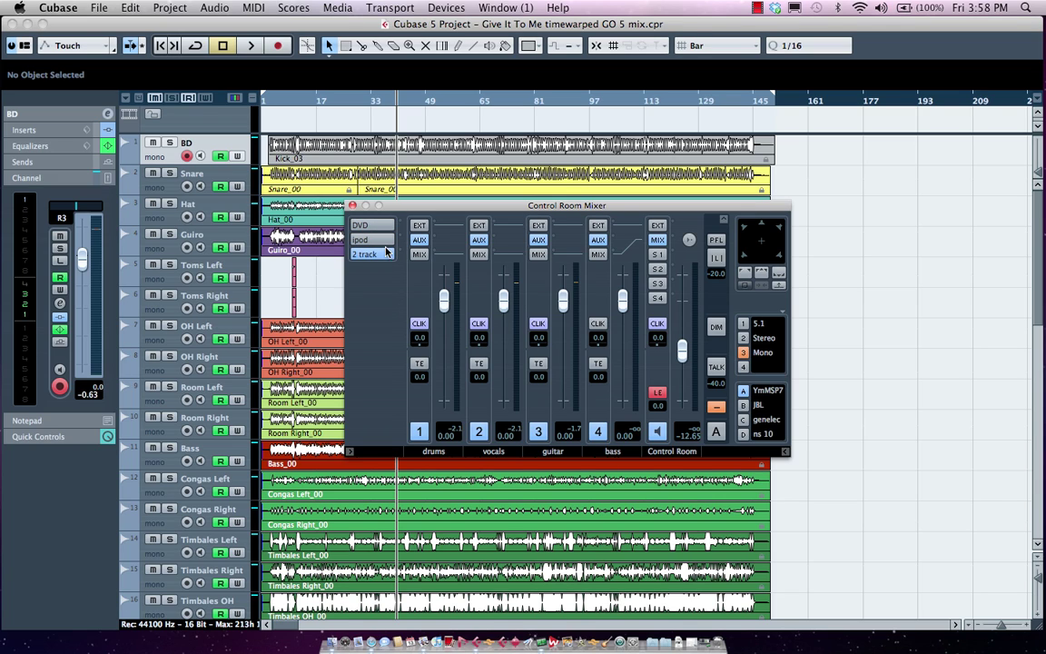
click(385, 241)
click(381, 226)
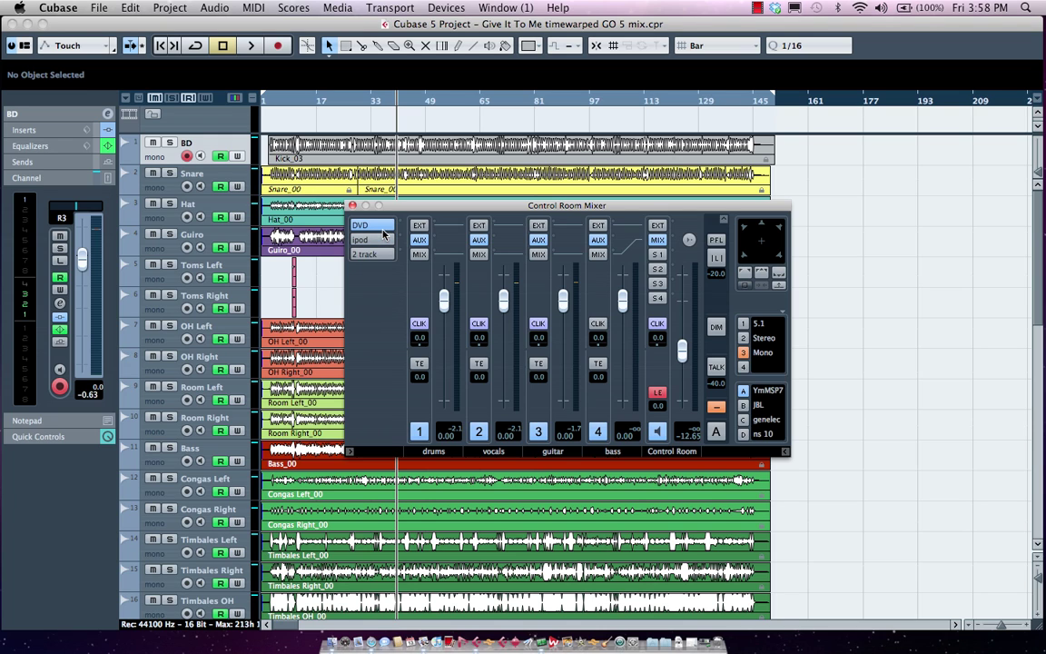
click(723, 219)
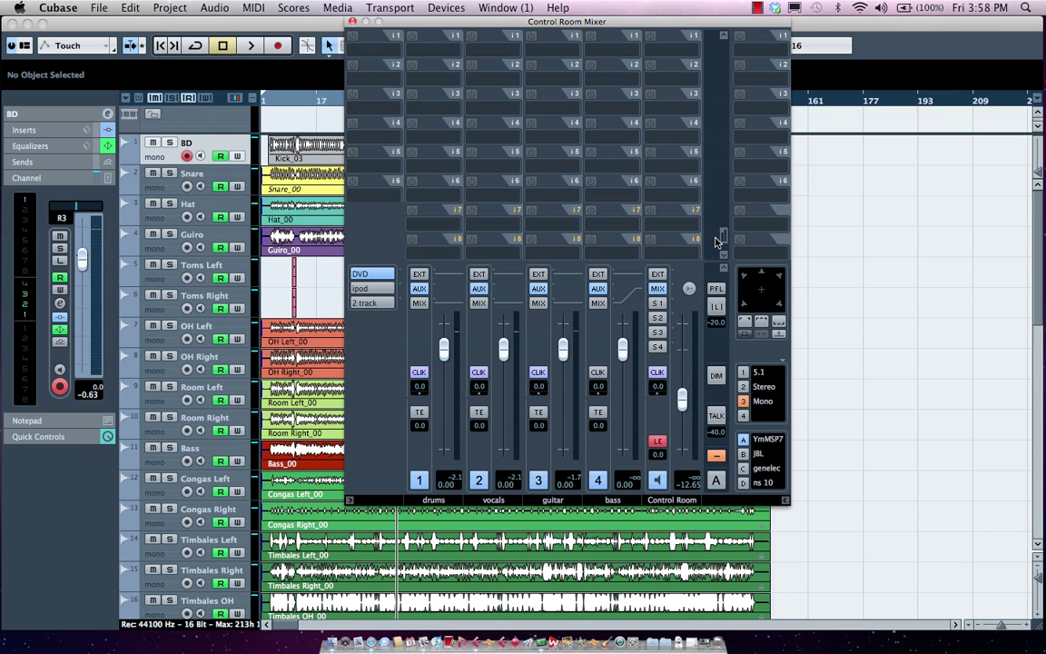
Step: Expand the Control Room Mixer's top section to show channel names and formats
scroll(723, 240, down, 3)
scroll(723, 241, up, 3)
click(723, 40)
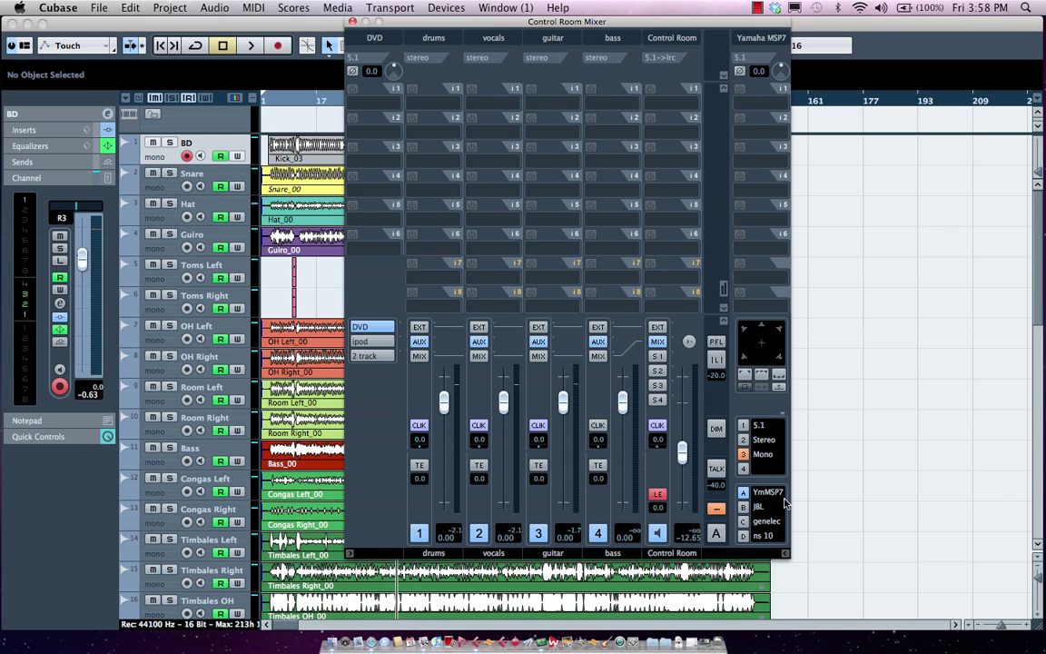
Step: Cycle the speaker selection to the JBL monitors and set their level trim to -4.5
click(716, 533)
click(716, 534)
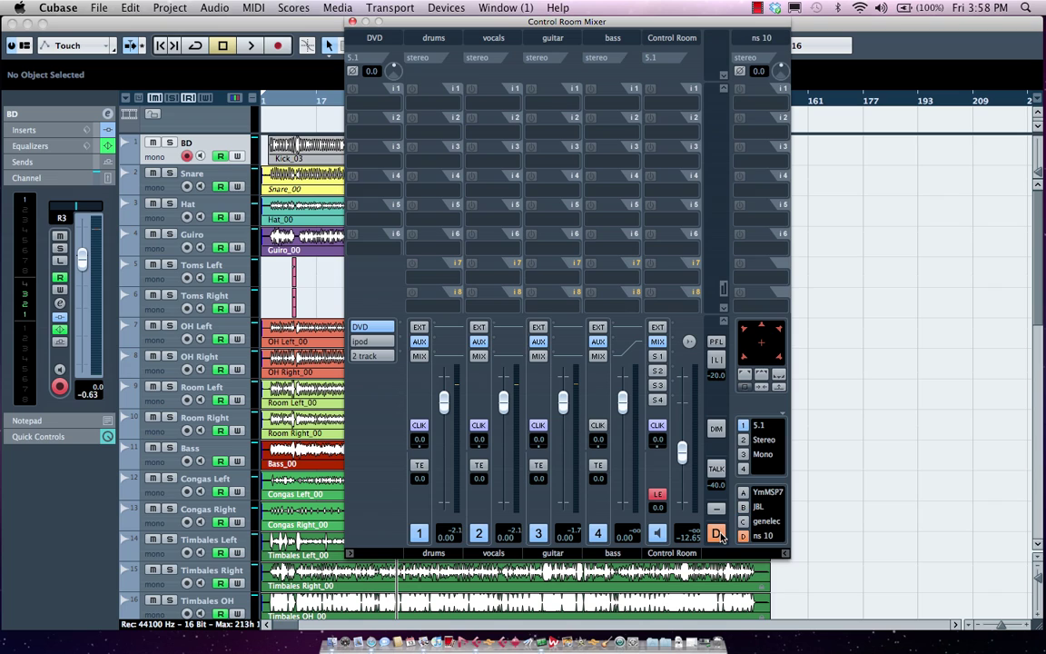
click(716, 534)
click(717, 534)
click(716, 534)
click(716, 534)
click(717, 534)
click(717, 534)
mouse_move(779, 70)
mouse_down()
mouse_move(779, 54)
mouse_move(779, 83)
mouse_up()
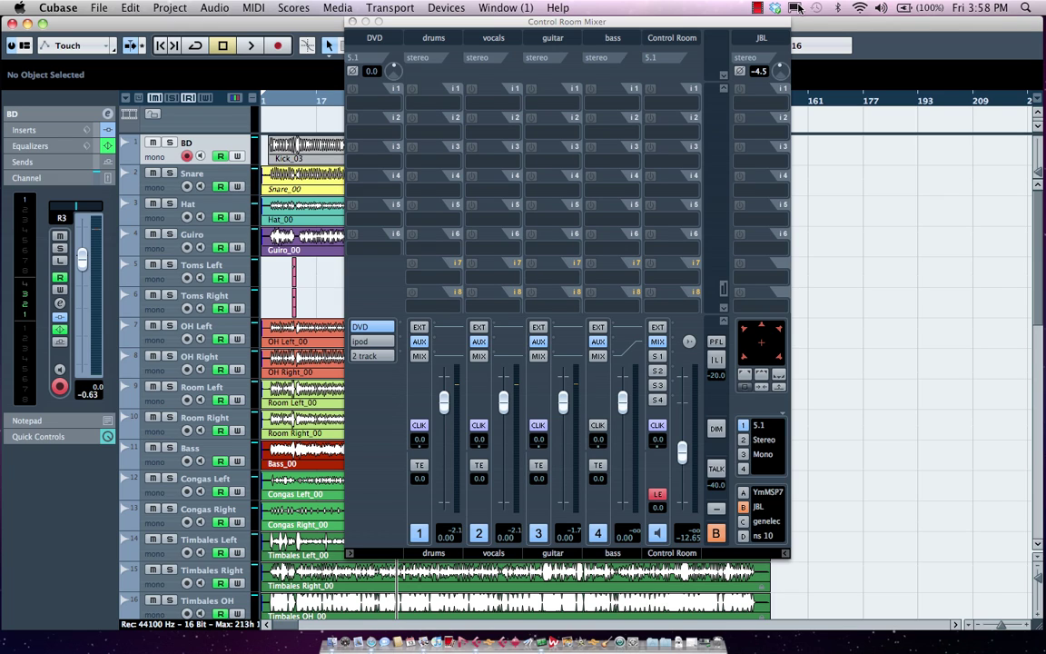
Step: Activate the Control Room Mixer window and switch on its downmix button
click(747, 334)
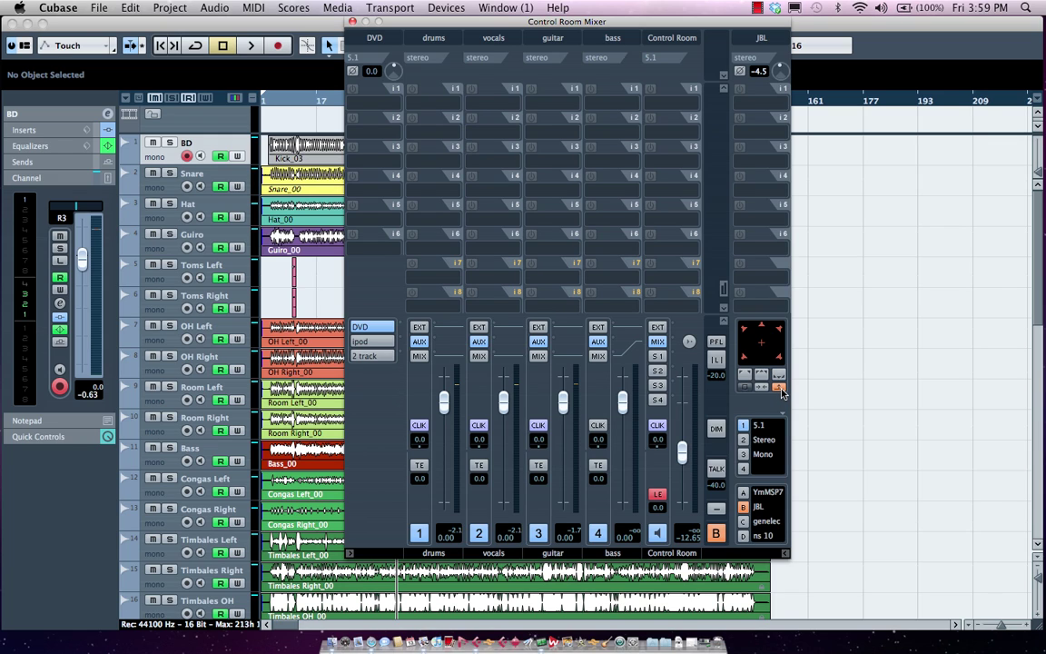
click(779, 388)
Step: Open the MixConvert downmix settings and try the LRC, LRS and Quadro output formats
click(781, 418)
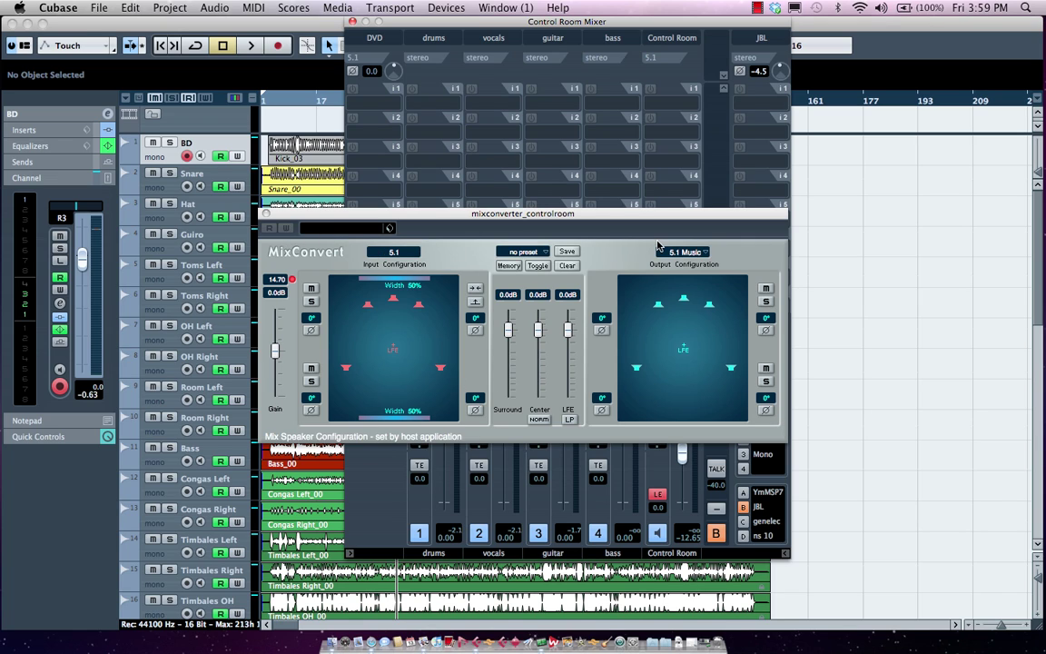
click(685, 251)
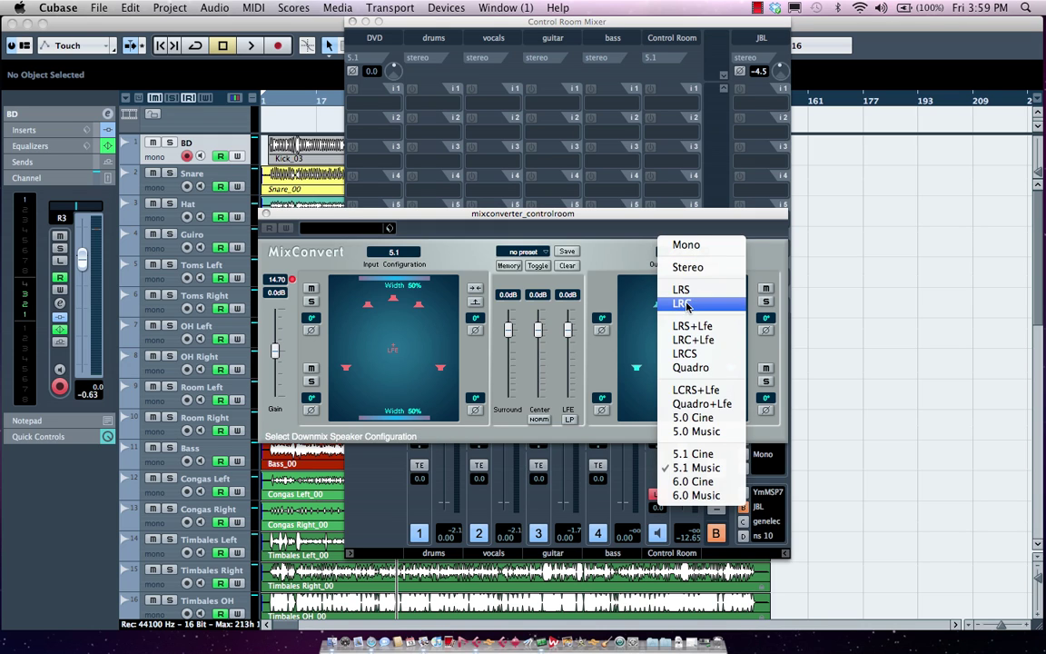
click(682, 303)
click(685, 251)
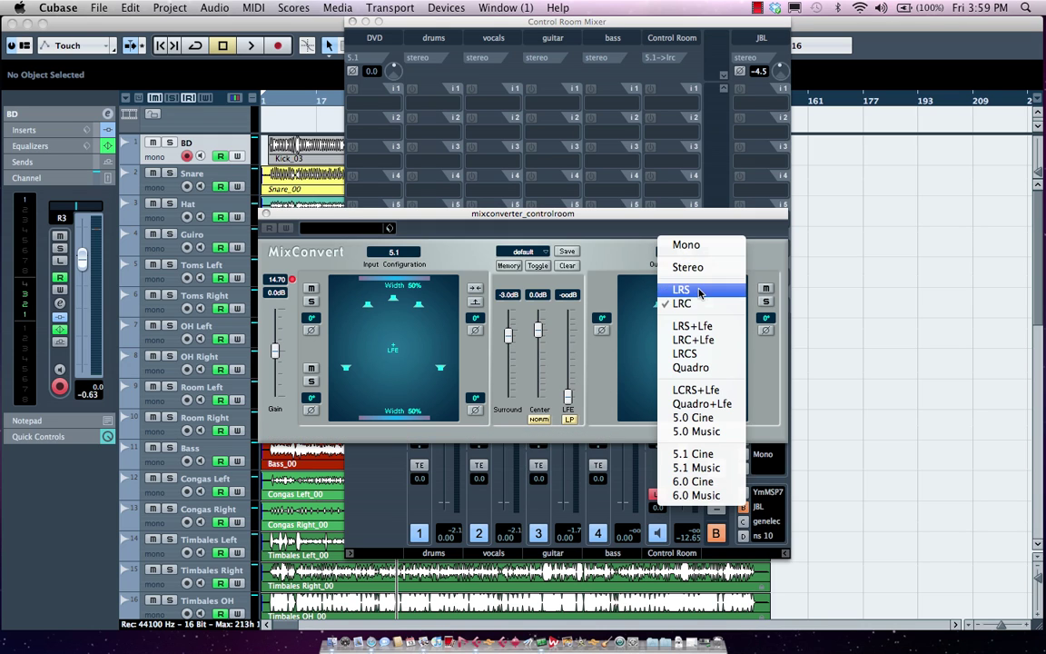
click(690, 288)
click(695, 254)
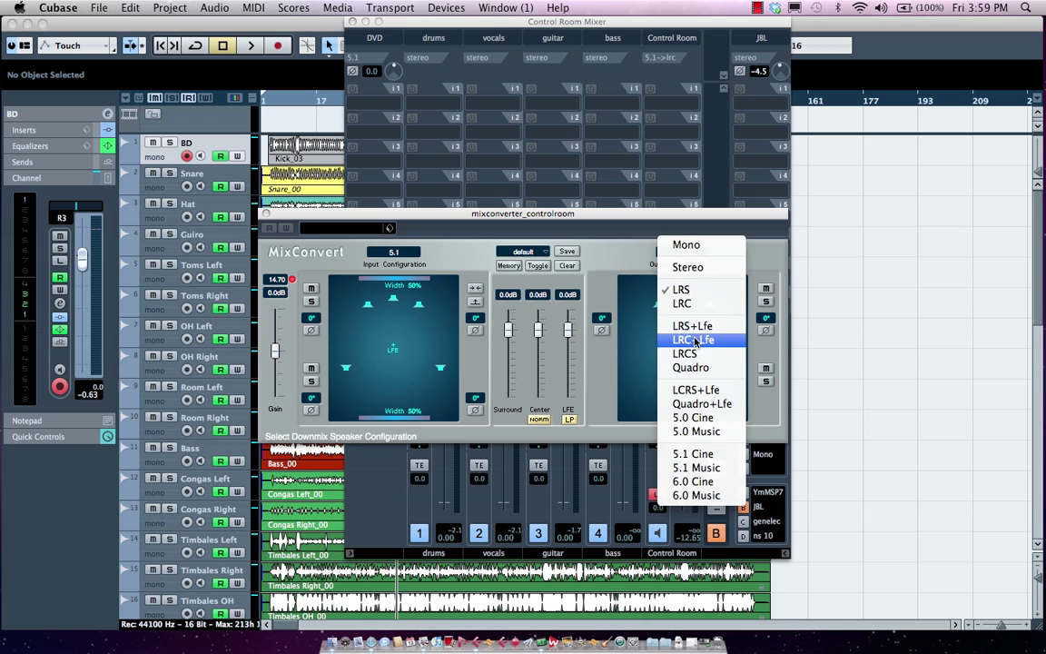
click(690, 367)
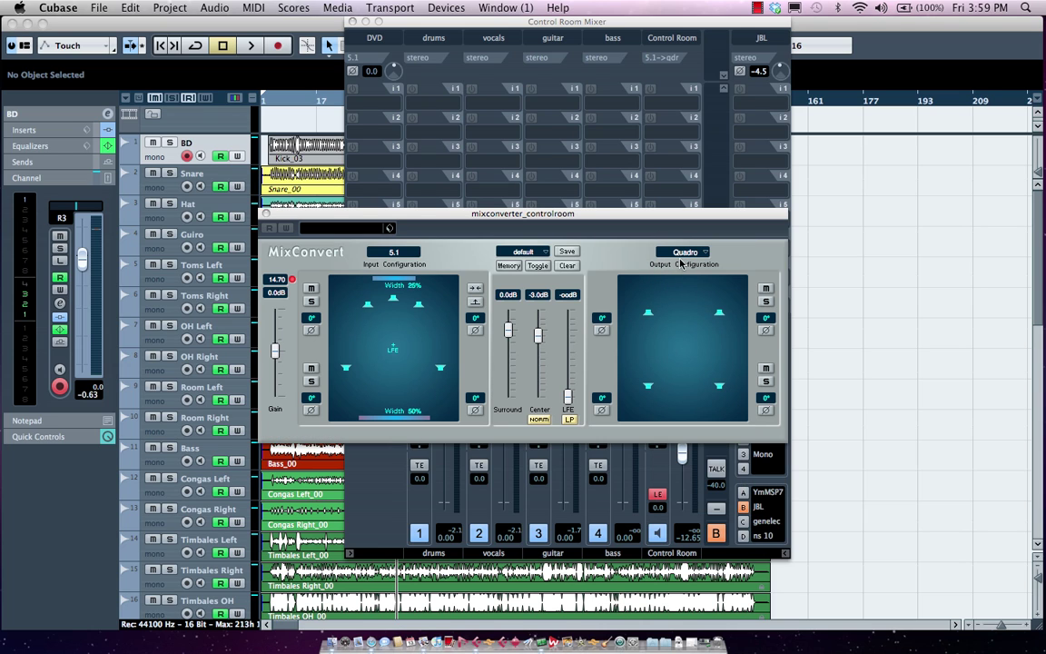
Step: Try Stereo and Mono, settle on Stereo output, and close MixConvert
click(681, 258)
click(686, 266)
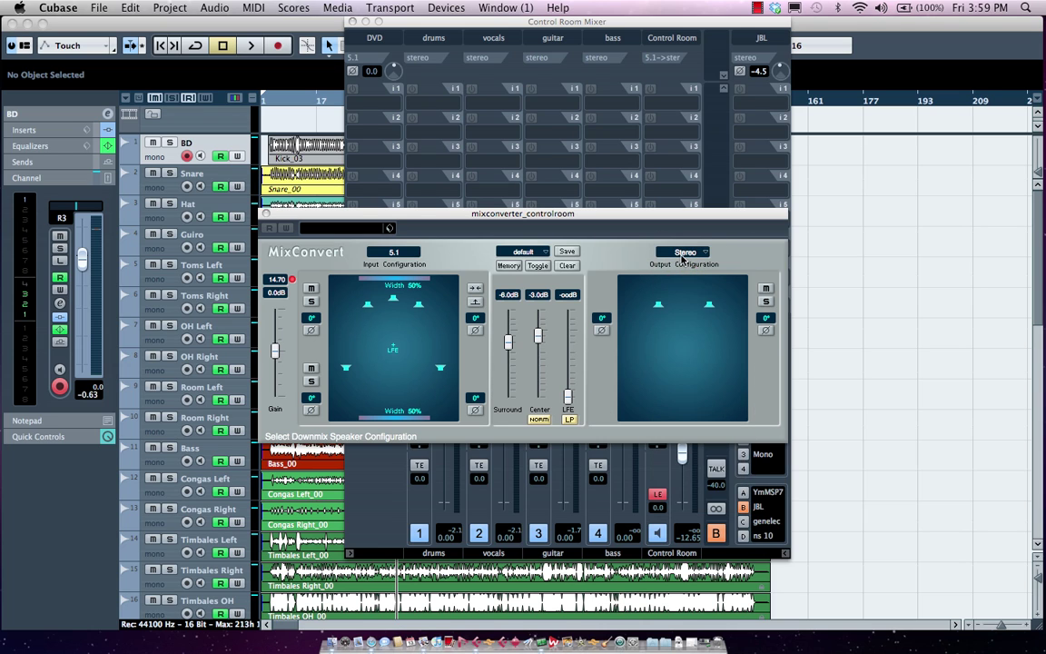
click(683, 257)
click(683, 244)
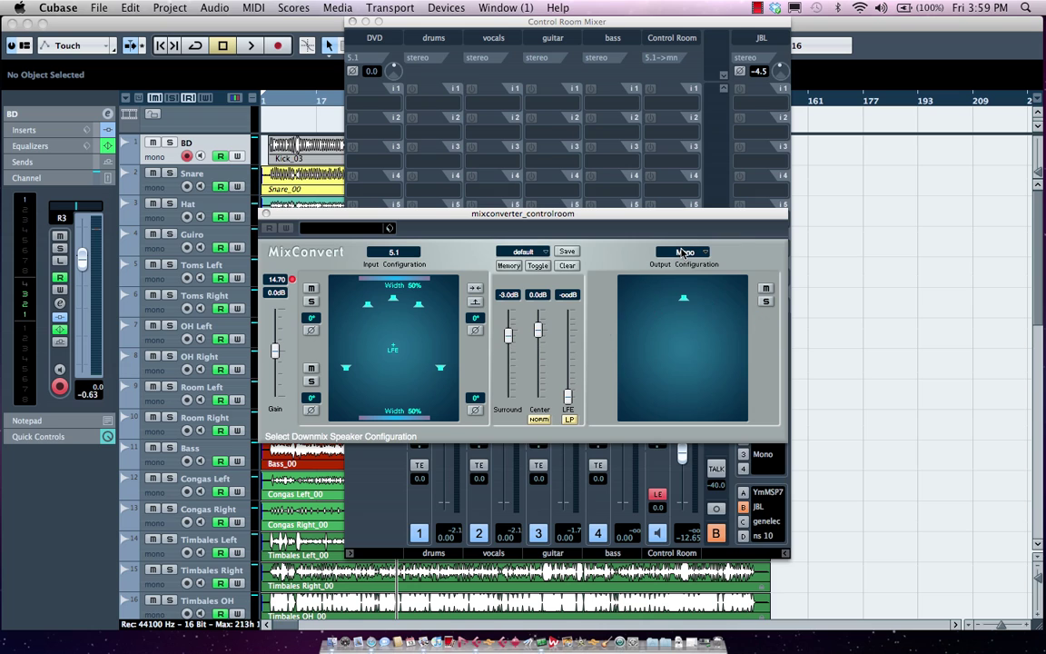
click(684, 252)
click(690, 266)
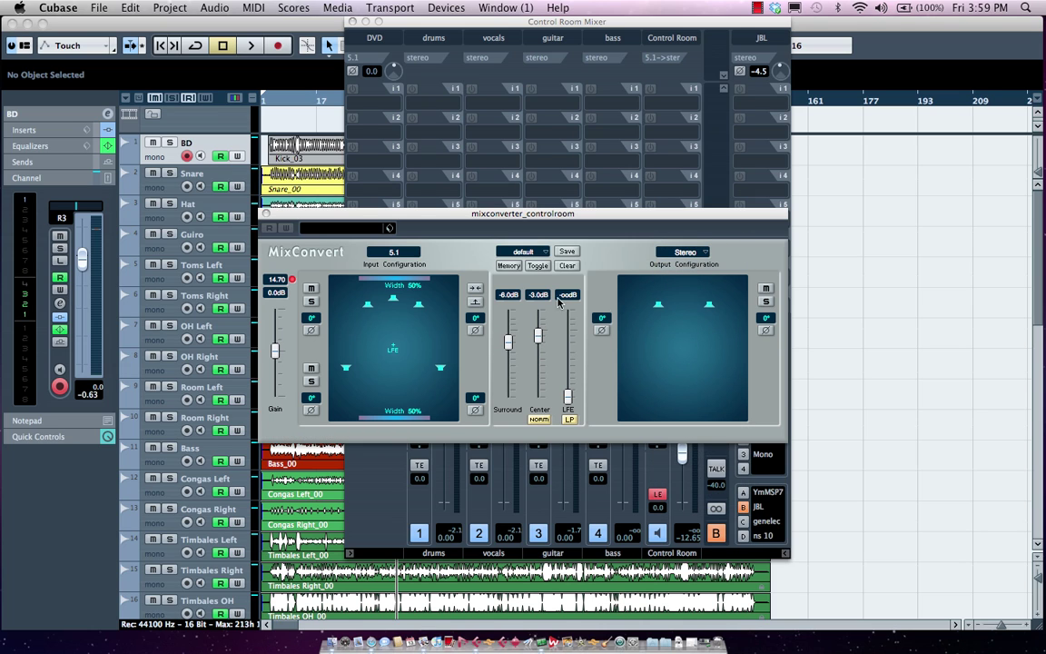
click(265, 215)
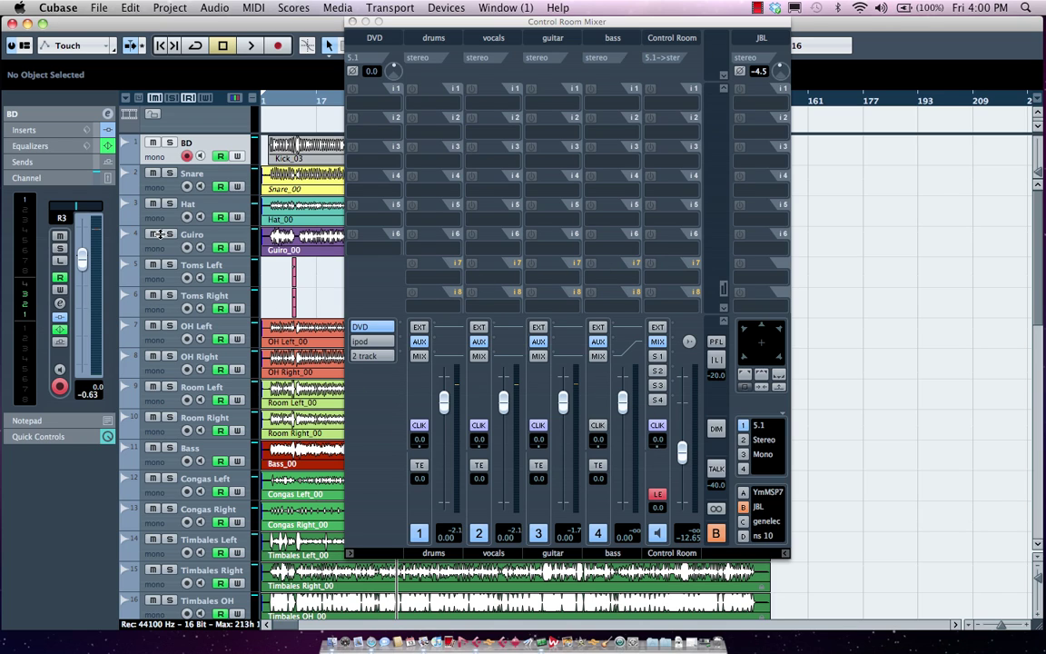
Step: Select the Bass track, toggle listen mode off and on, start playback, and change monitor set
click(176, 465)
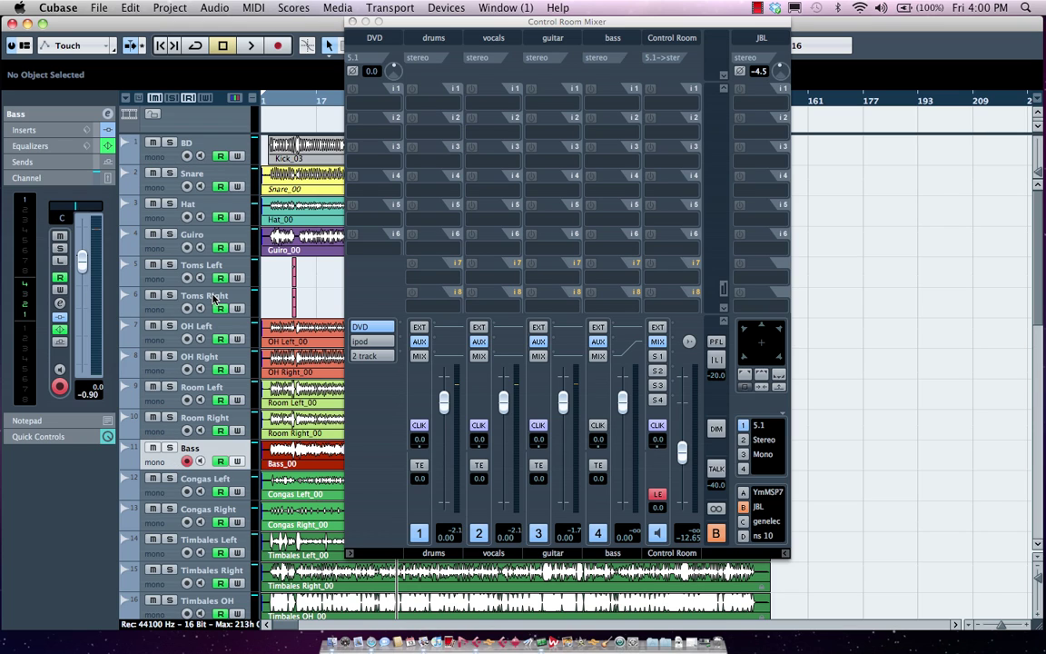
click(658, 494)
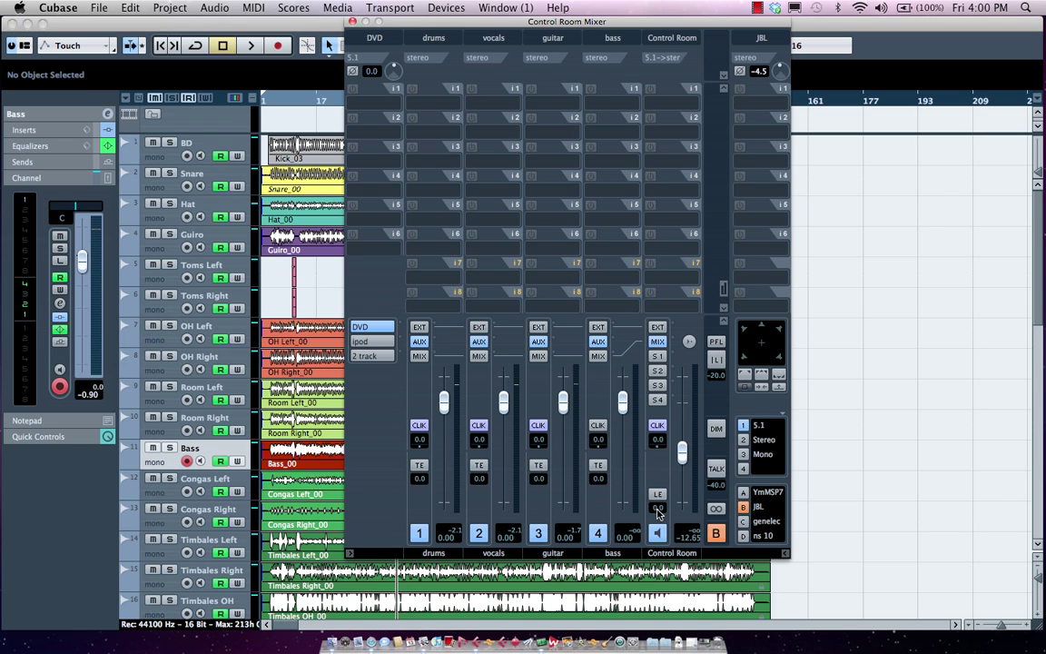
click(658, 495)
key(space)
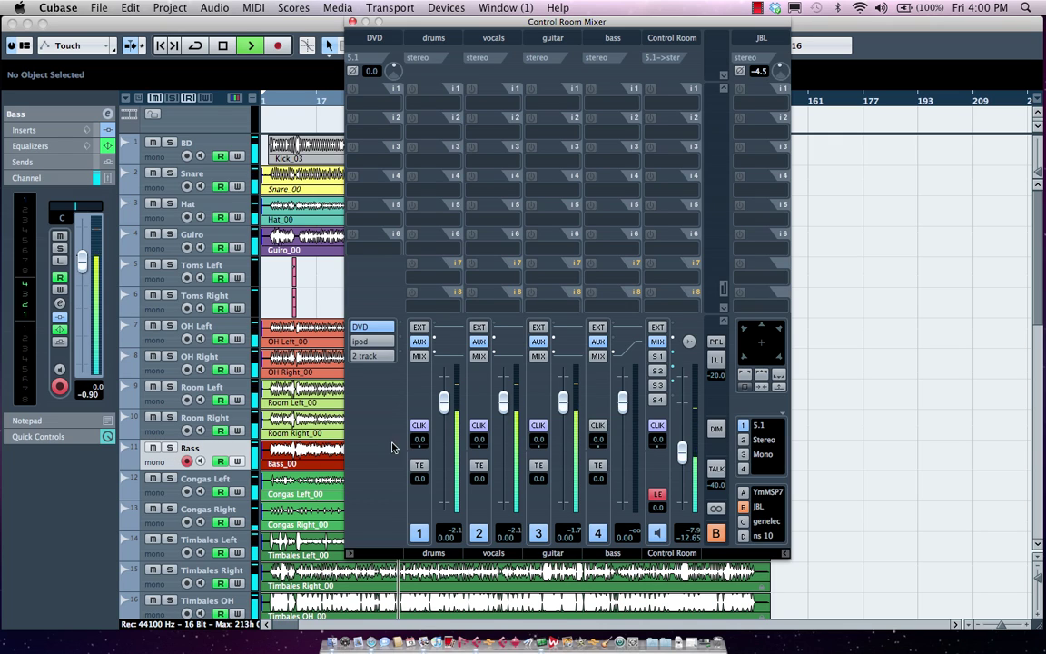
click(716, 533)
Step: Switch monitoring to the Yamaha MSP7 speakers and audition the Bass track with solo, then listen
click(715, 533)
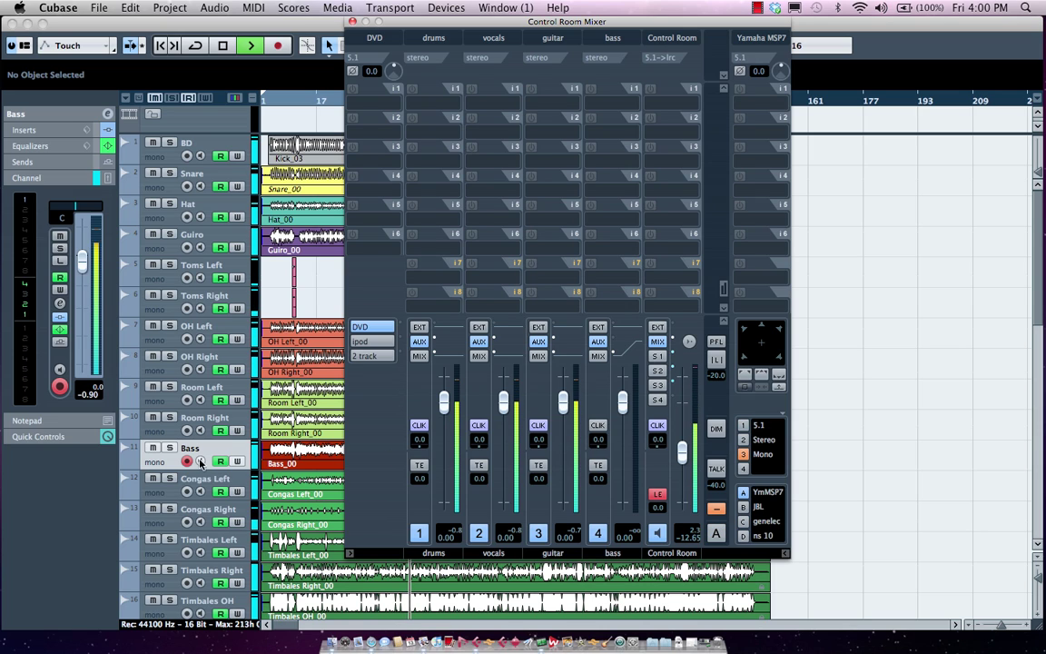
click(60, 248)
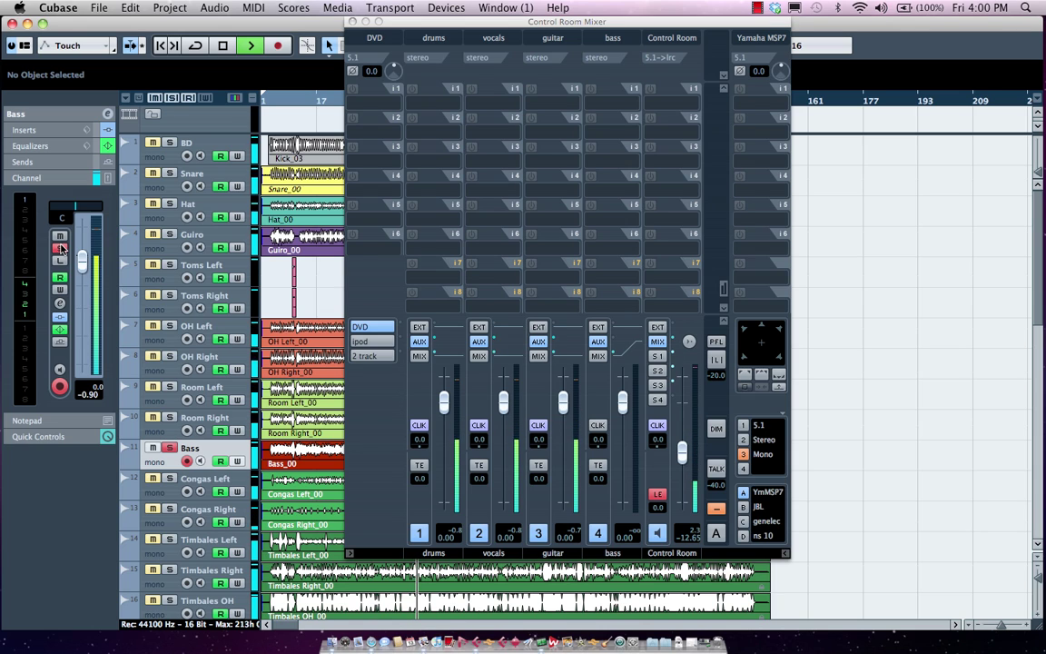
click(60, 249)
click(60, 263)
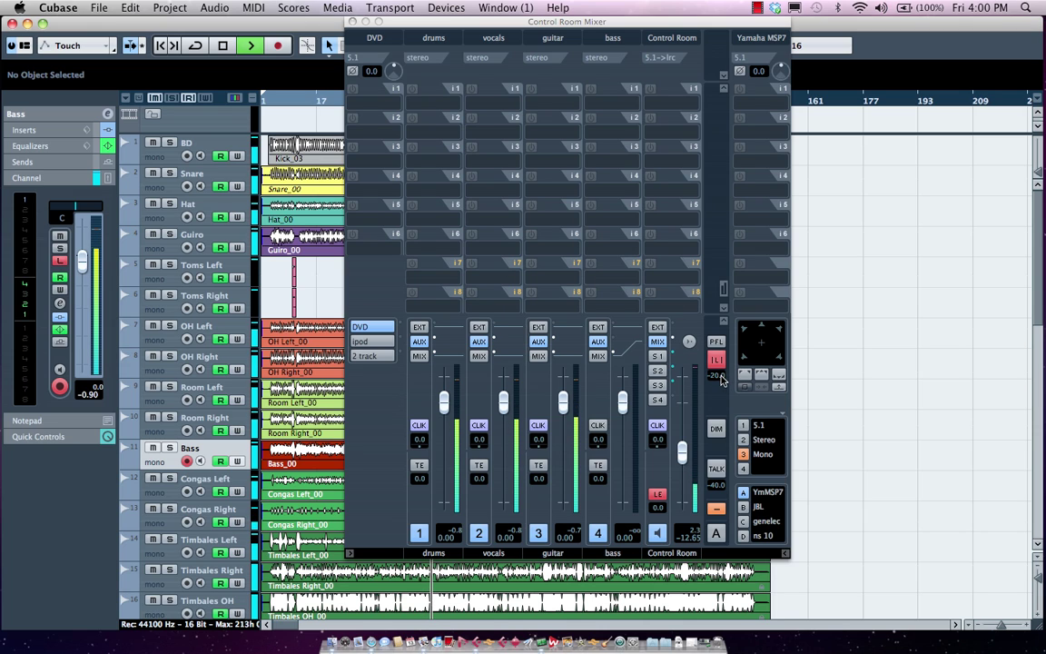
click(59, 261)
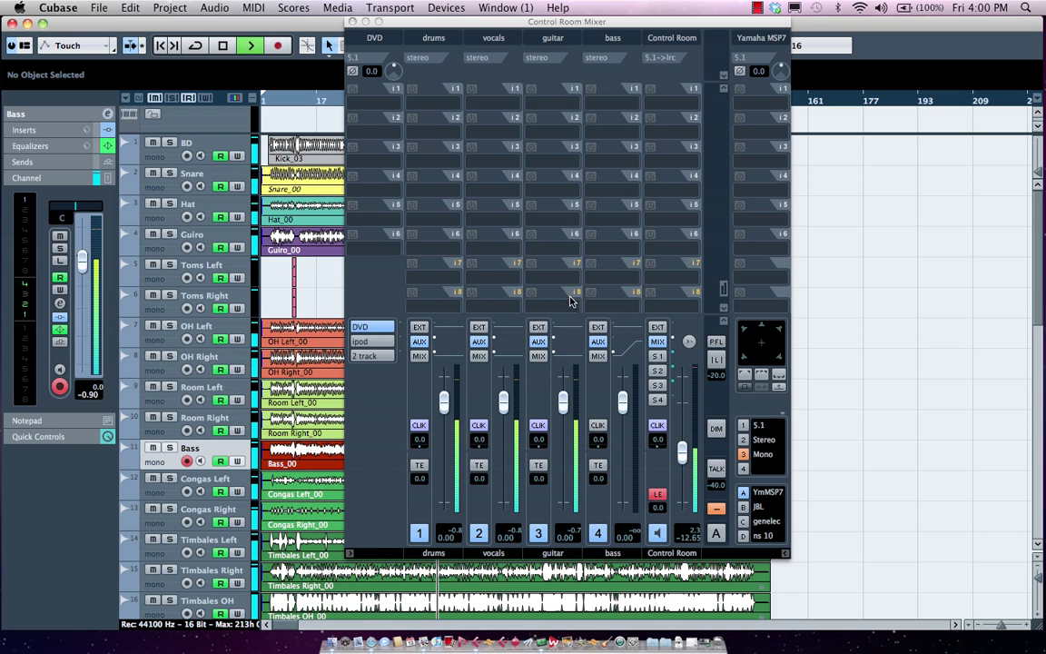
Step: Solo and listen to the Bass track again, switch listen off, and stop playback
click(60, 248)
click(60, 249)
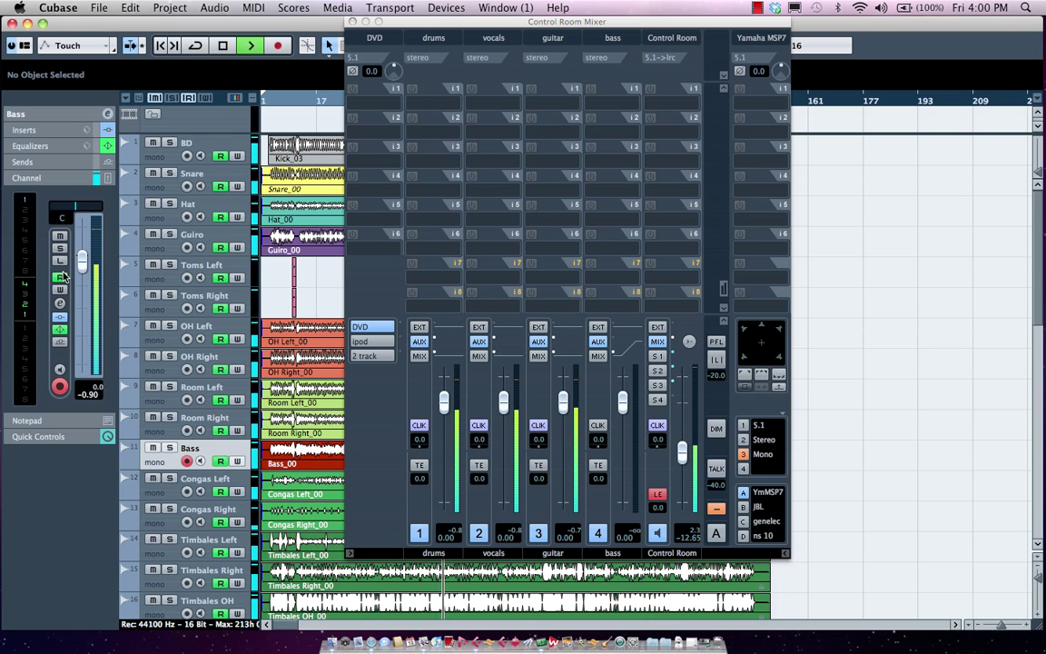
click(60, 262)
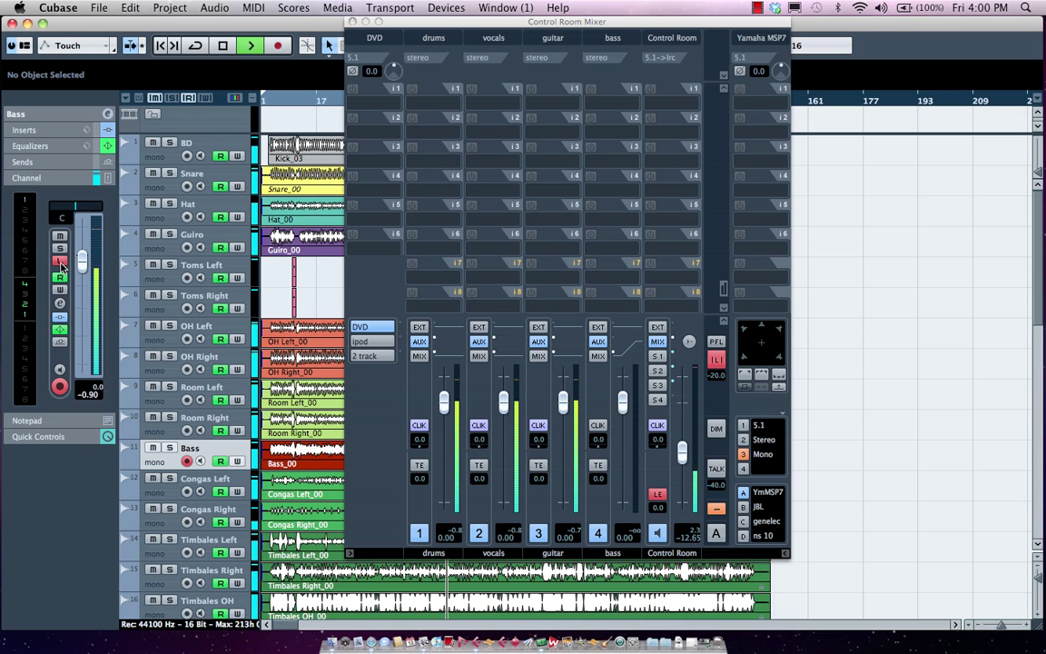
click(60, 262)
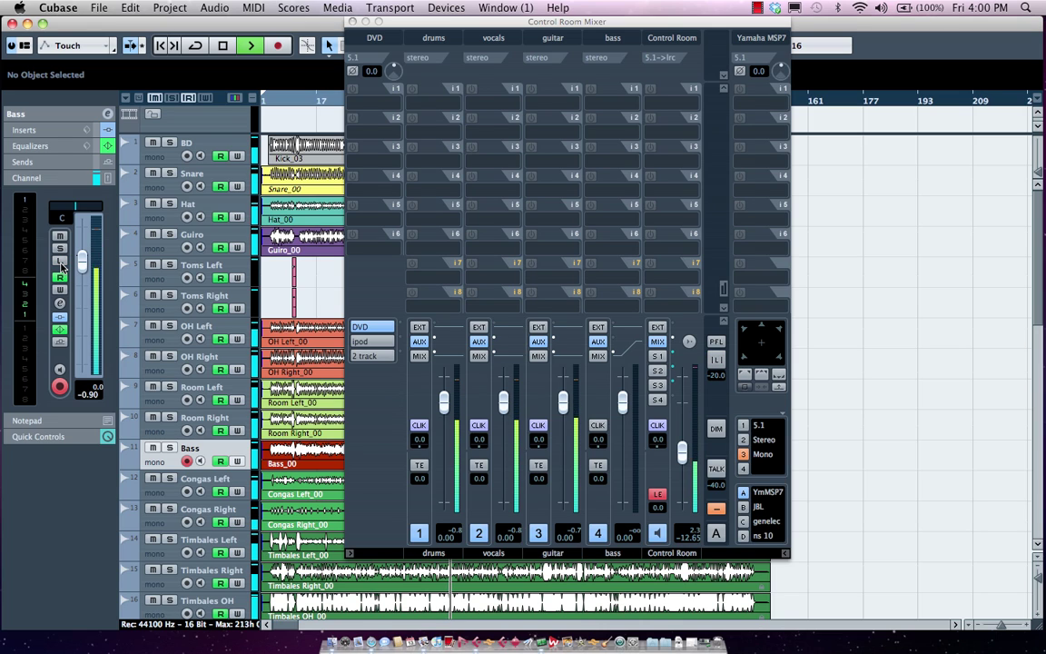
key(space)
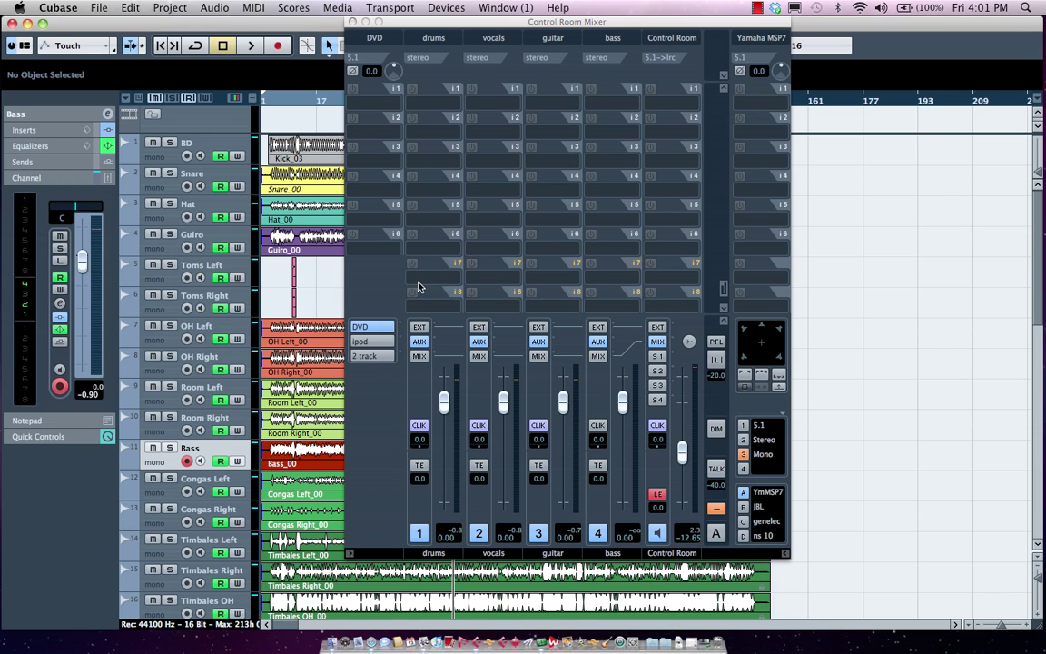
Step: Try the iPod external source, then settle on DVD as the Control Room's external monitor input
click(372, 342)
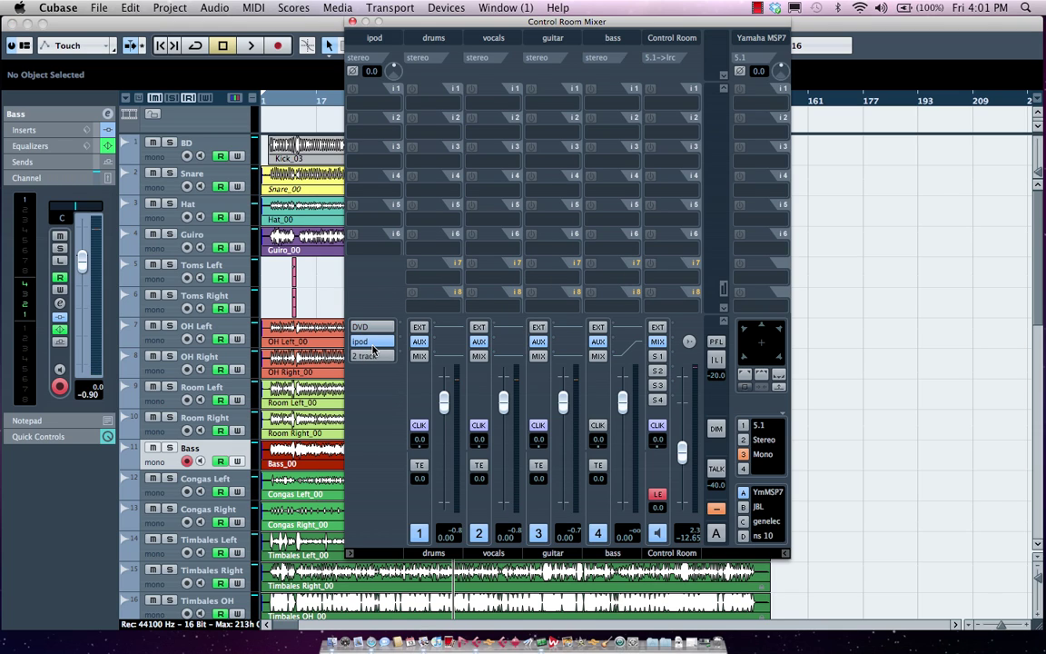
click(656, 328)
click(370, 329)
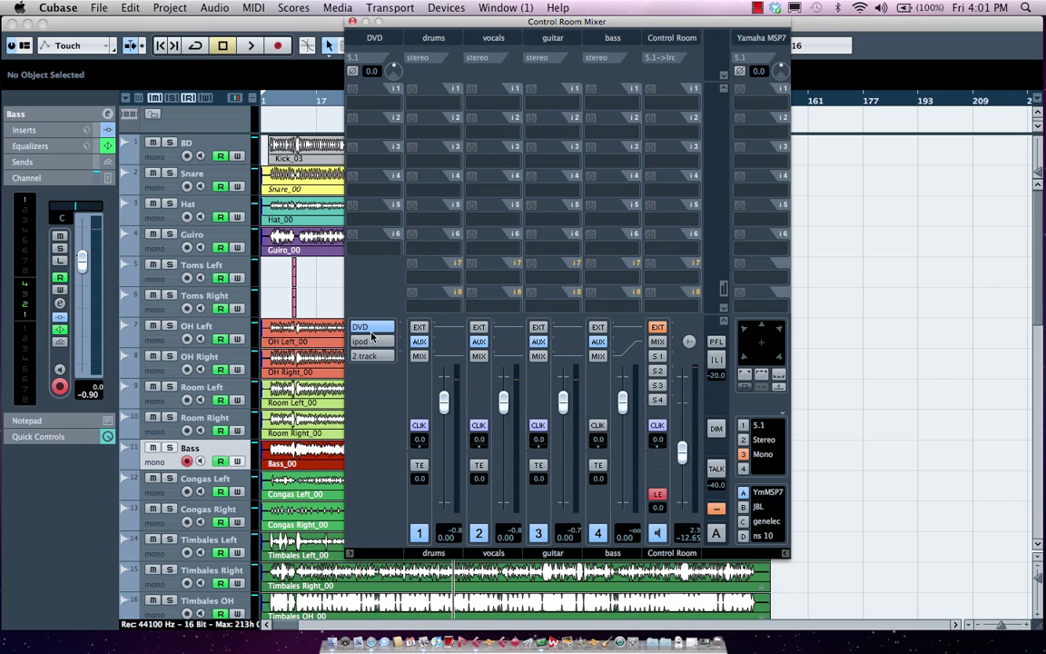
Step: Return Control Room monitoring to MIX and add the expanded Studio Sends section to the Bass Inspector
click(659, 343)
right_click(46, 130)
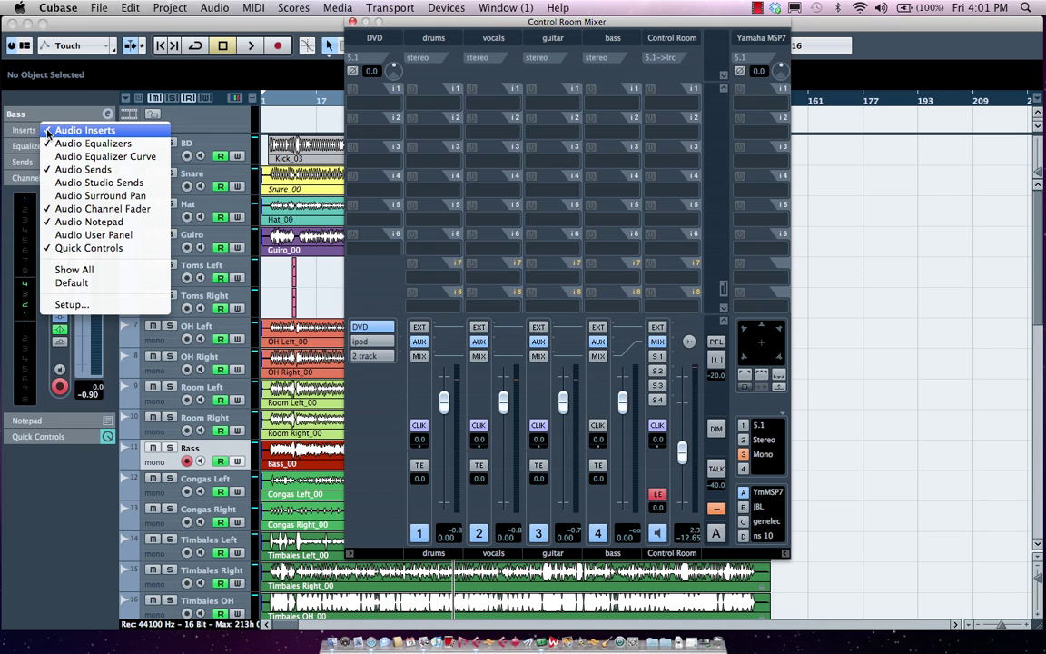
click(103, 184)
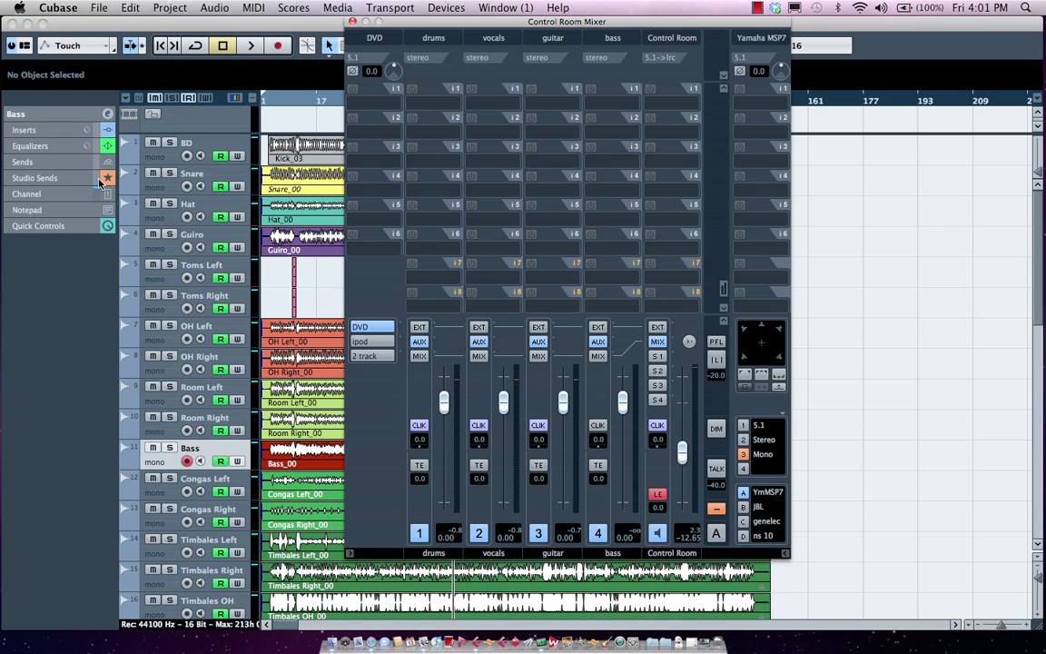
click(74, 178)
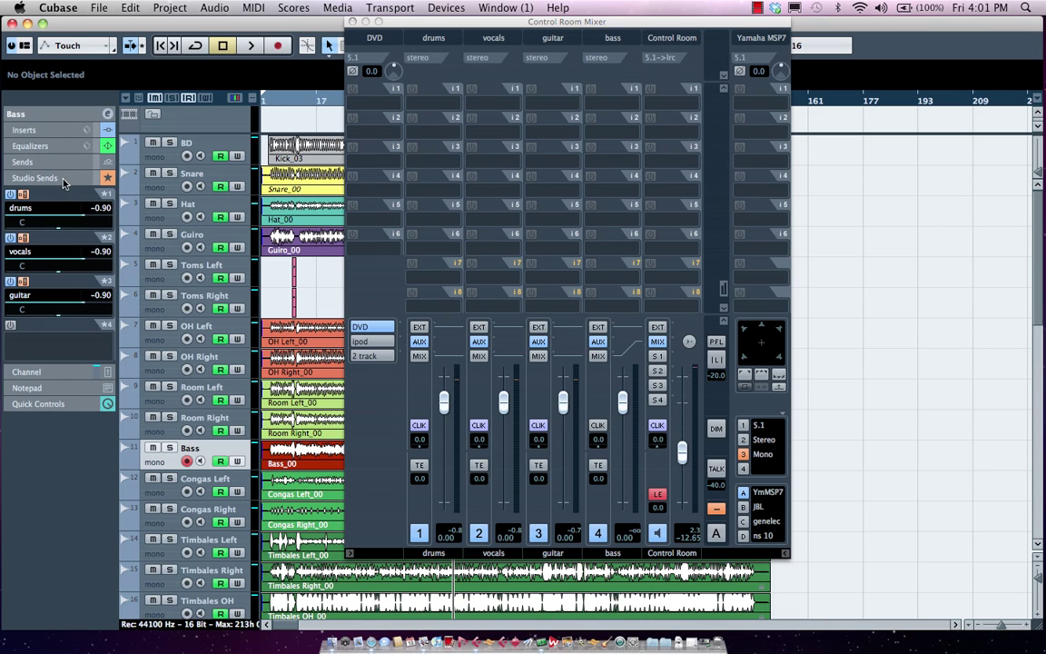
Step: Enable the Bass track's bass studio send at -21.62, keeping drums, vocals and guitar sends on
click(10, 194)
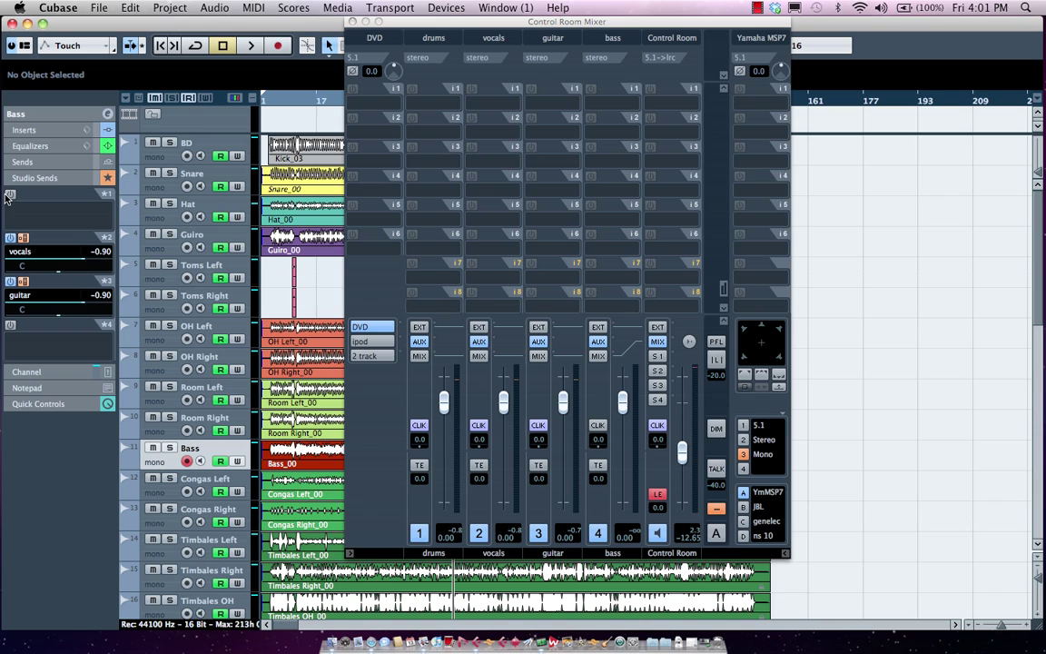
click(10, 237)
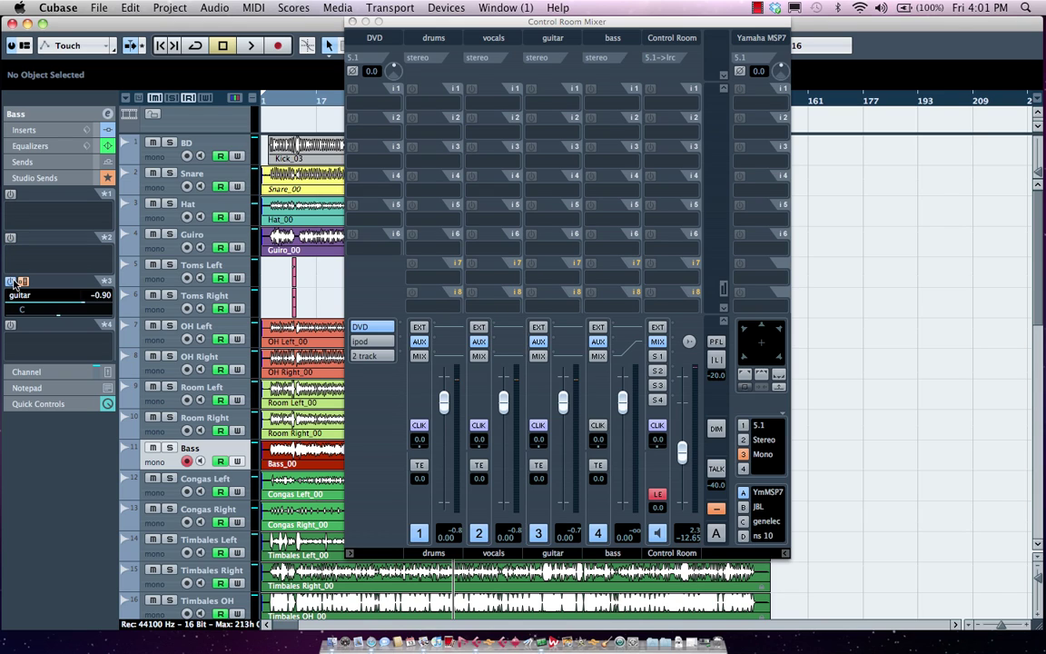
click(10, 280)
click(10, 323)
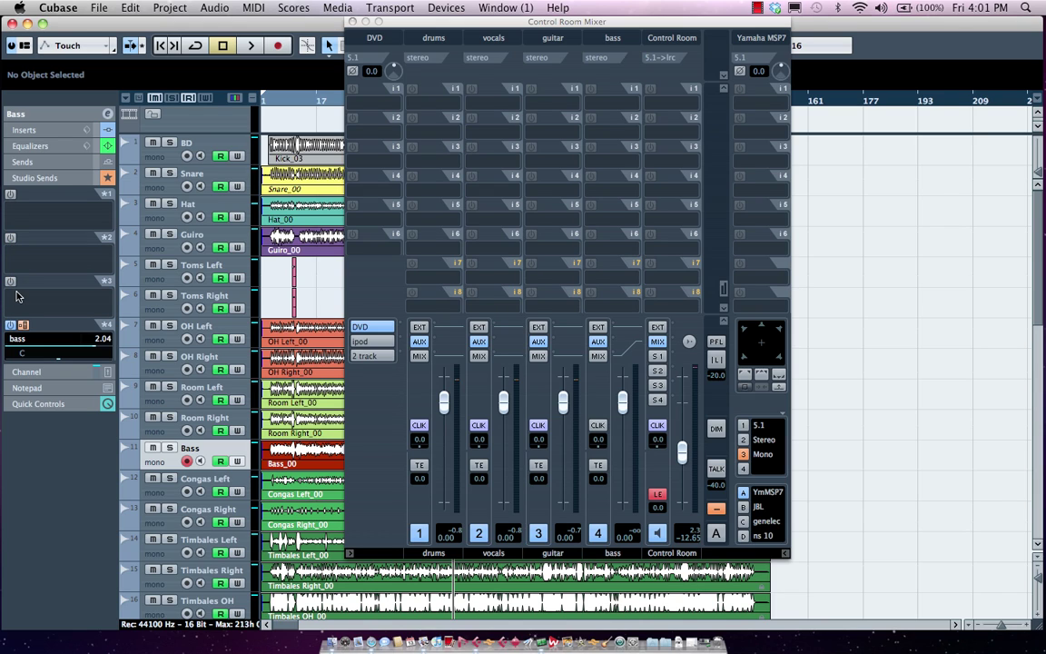
click(10, 281)
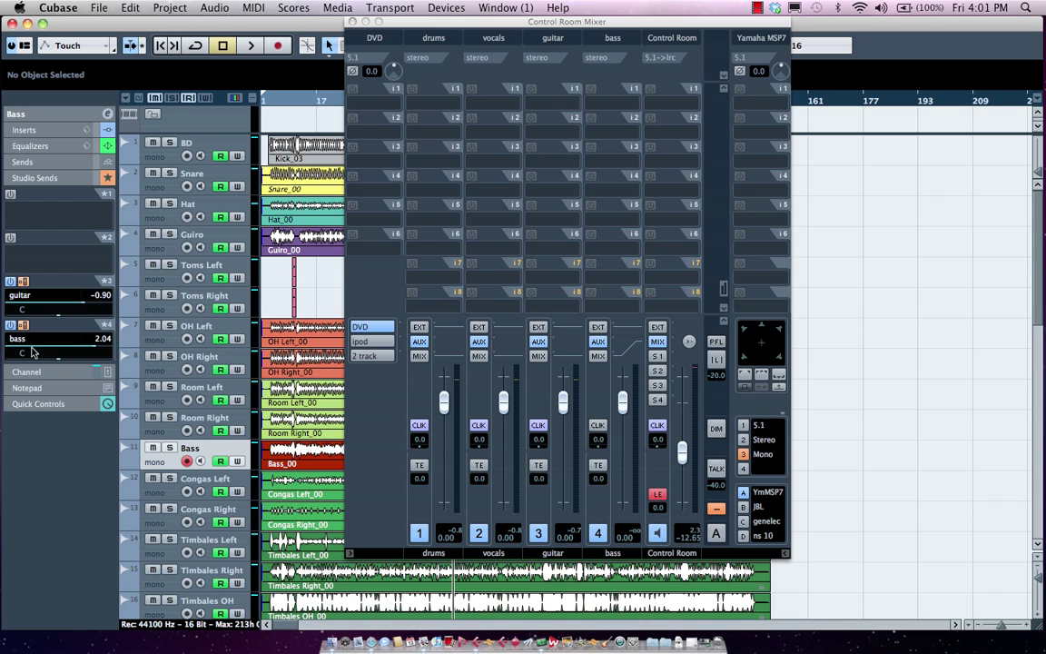
click(48, 351)
drag(48, 351, 23, 351)
click(11, 238)
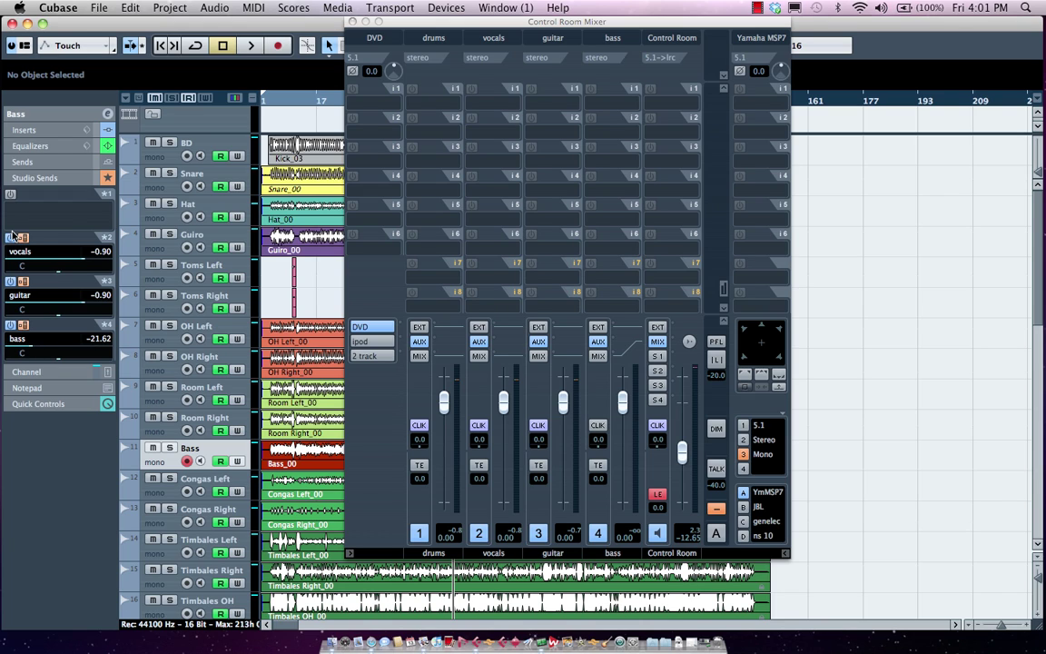
click(11, 195)
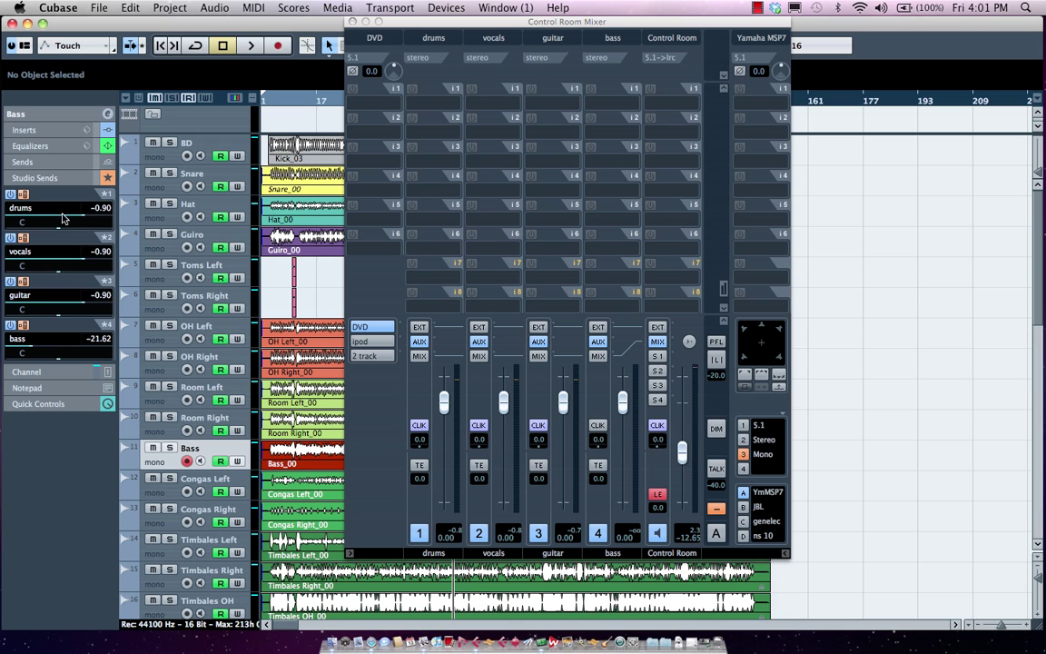
Step: Lower the drums send, select the BD track and arm the tracks for recording
click(52, 205)
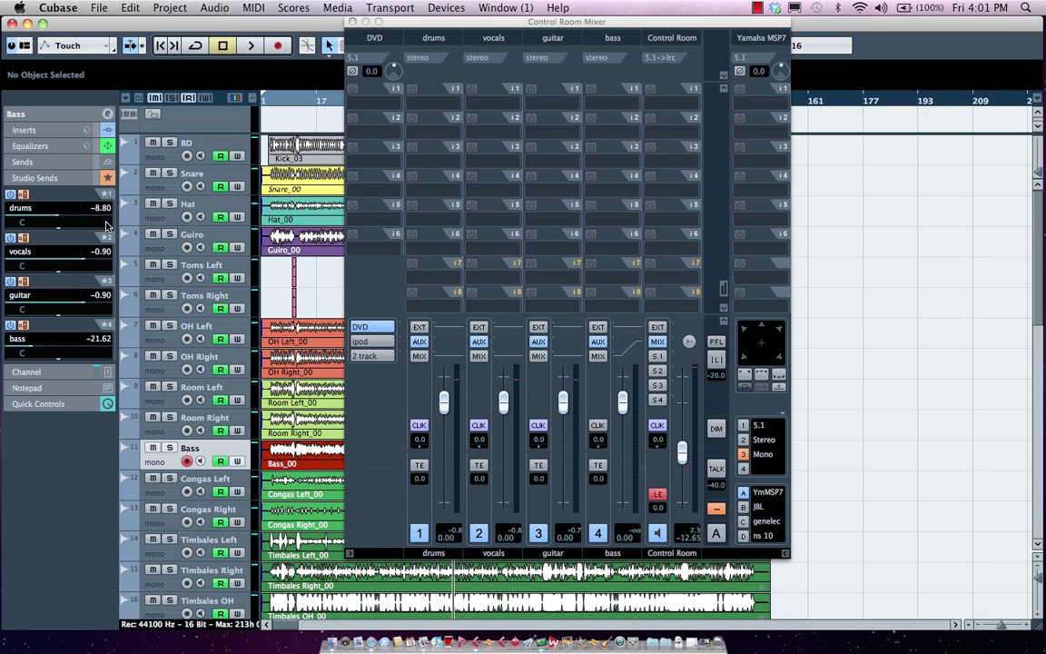
click(173, 163)
scroll(161, 285, down, 8)
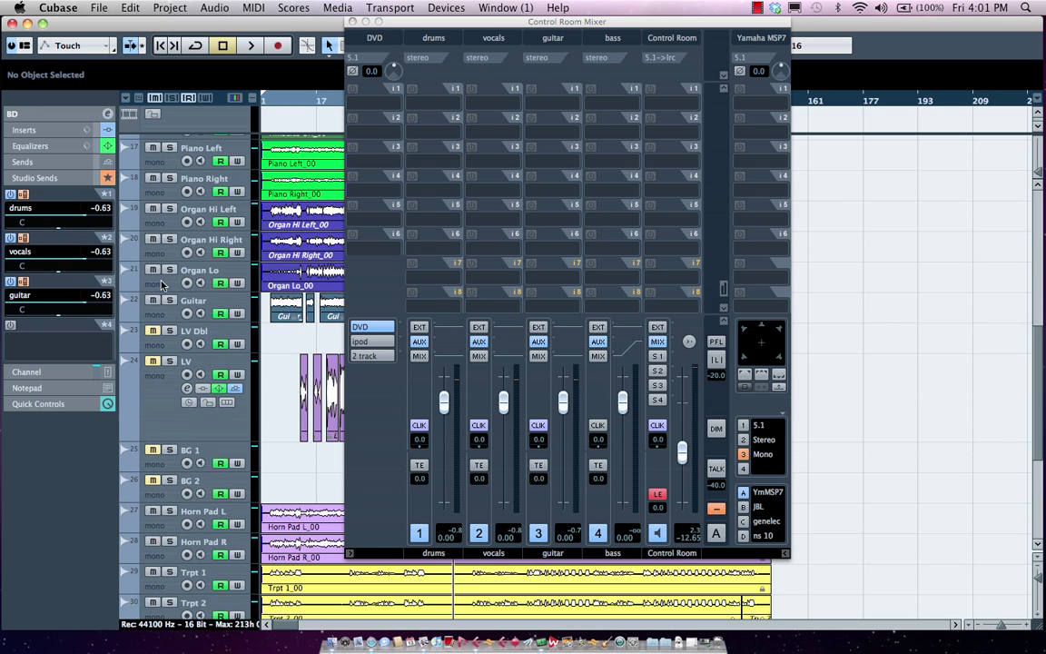
scroll(150, 413, down, 5)
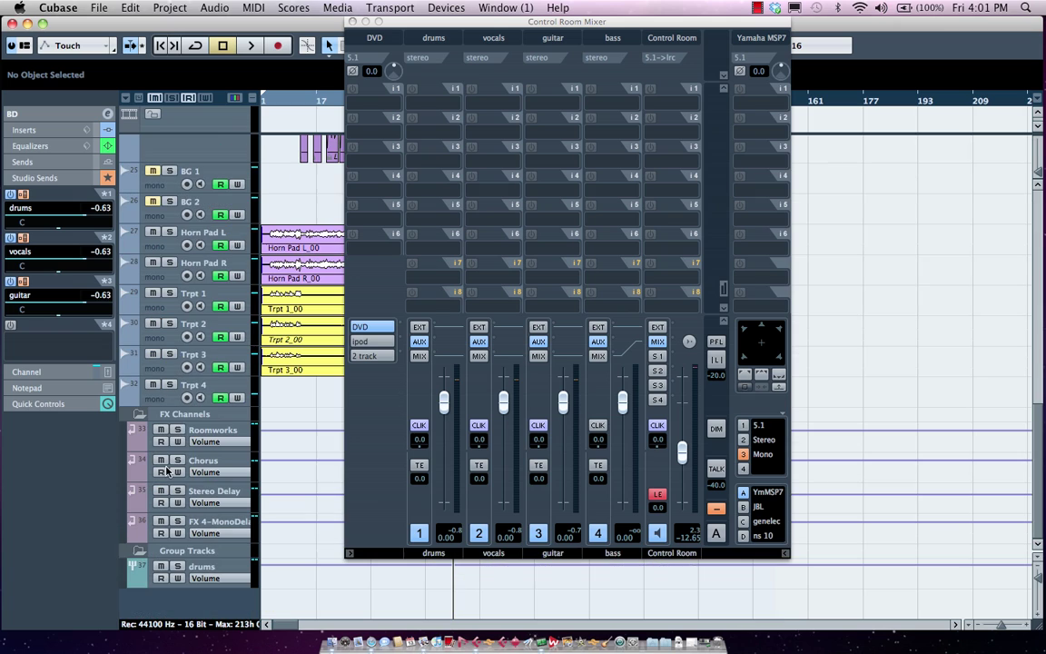
click(185, 366)
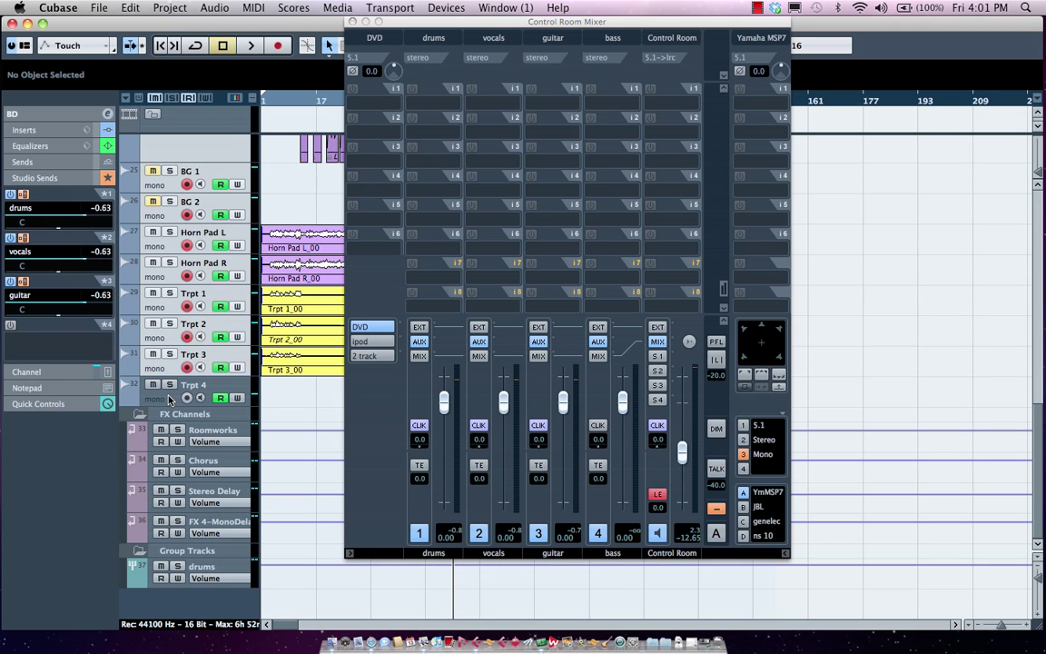
Step: Enable studio sends on all channels via All Studios > Enable Studio Sends and confirm
right_click(763, 407)
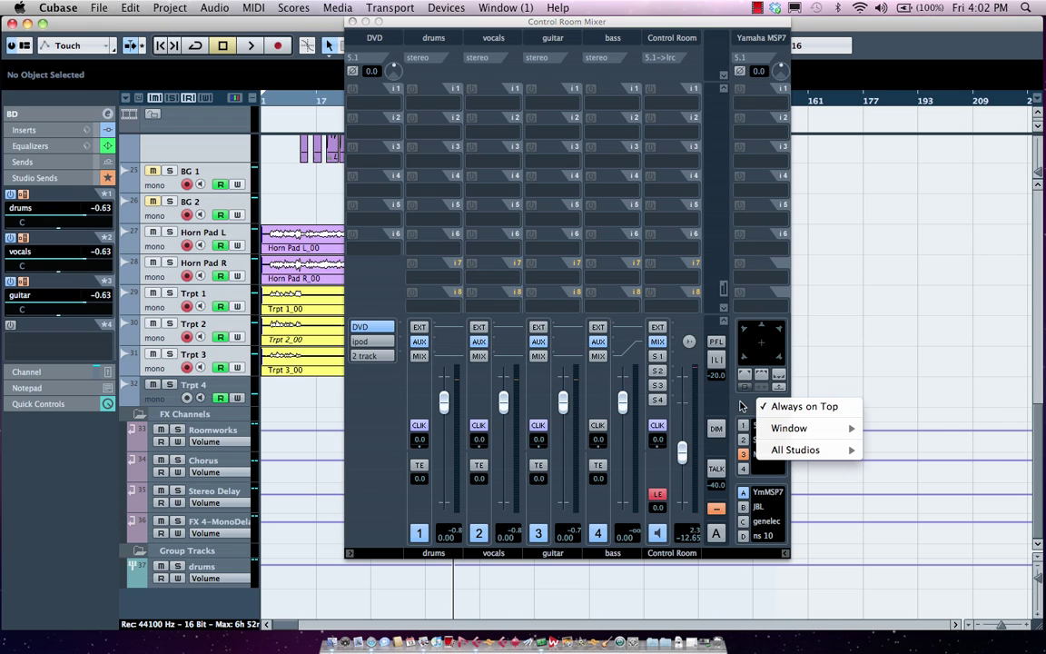
mouse_move(786, 457)
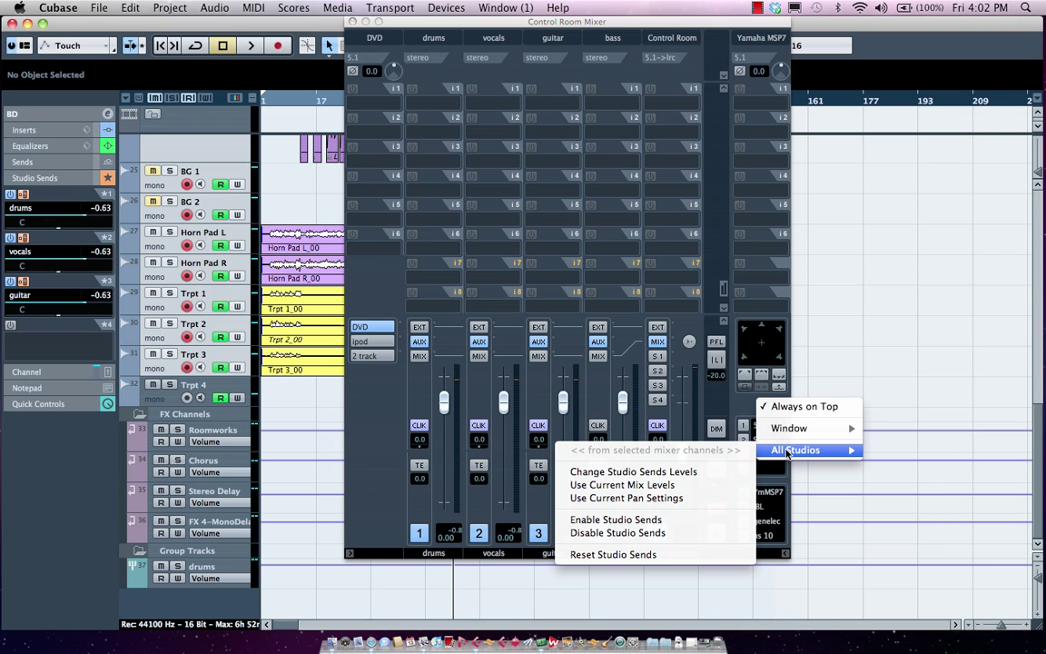
click(695, 521)
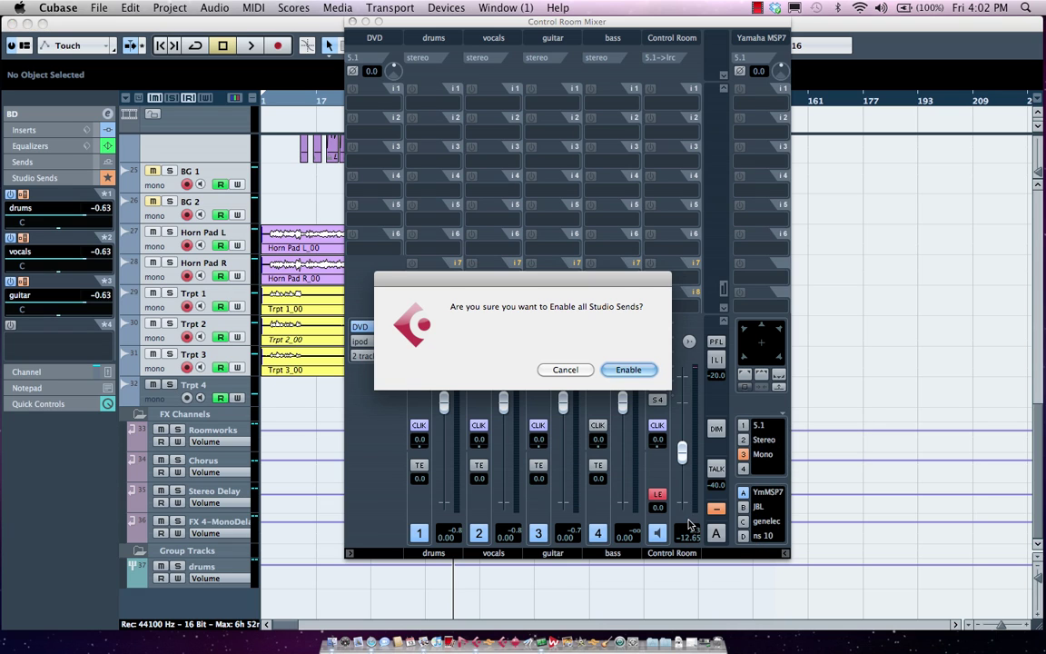
click(628, 370)
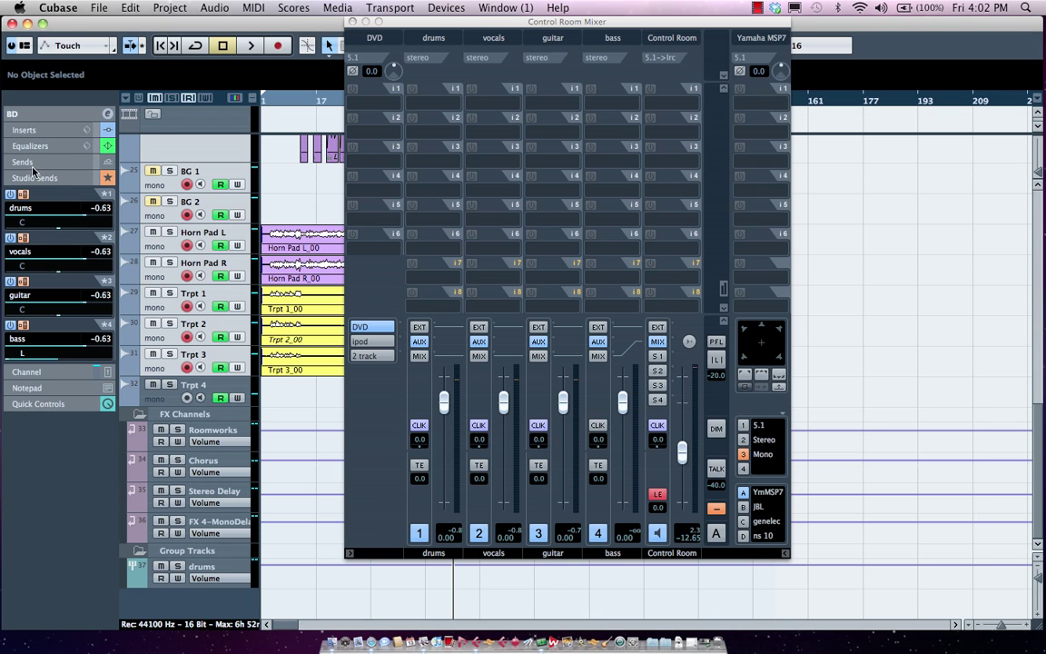
Step: Assign current mix levels to all studio sends via All Studios > Use Current Mix Levels
right_click(763, 408)
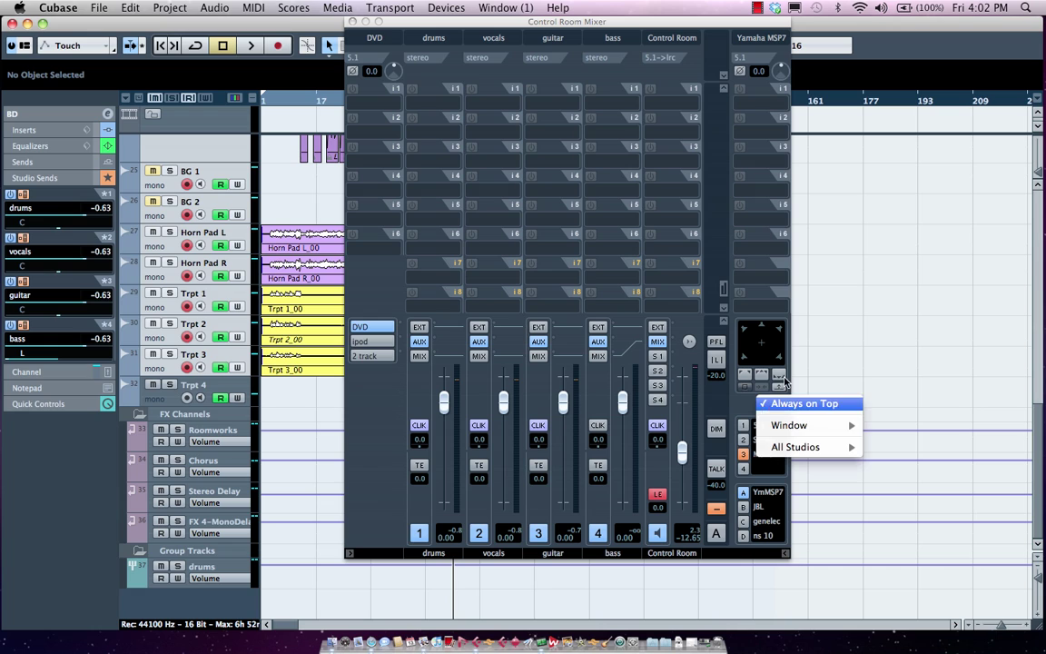
mouse_move(815, 446)
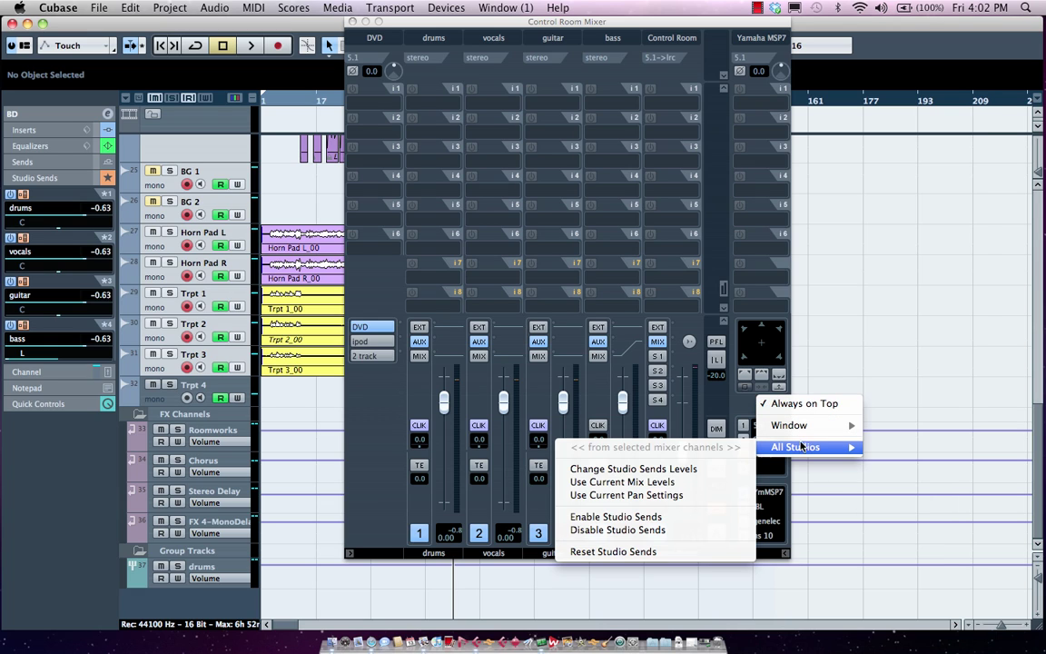
click(682, 482)
click(667, 369)
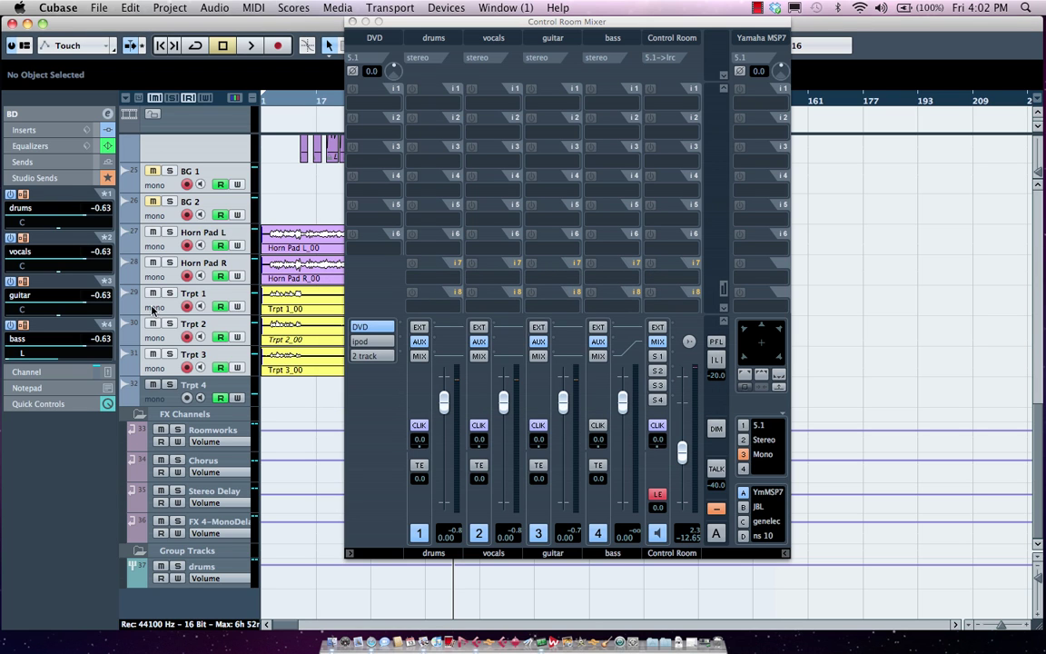
scroll(155, 309, up, 8)
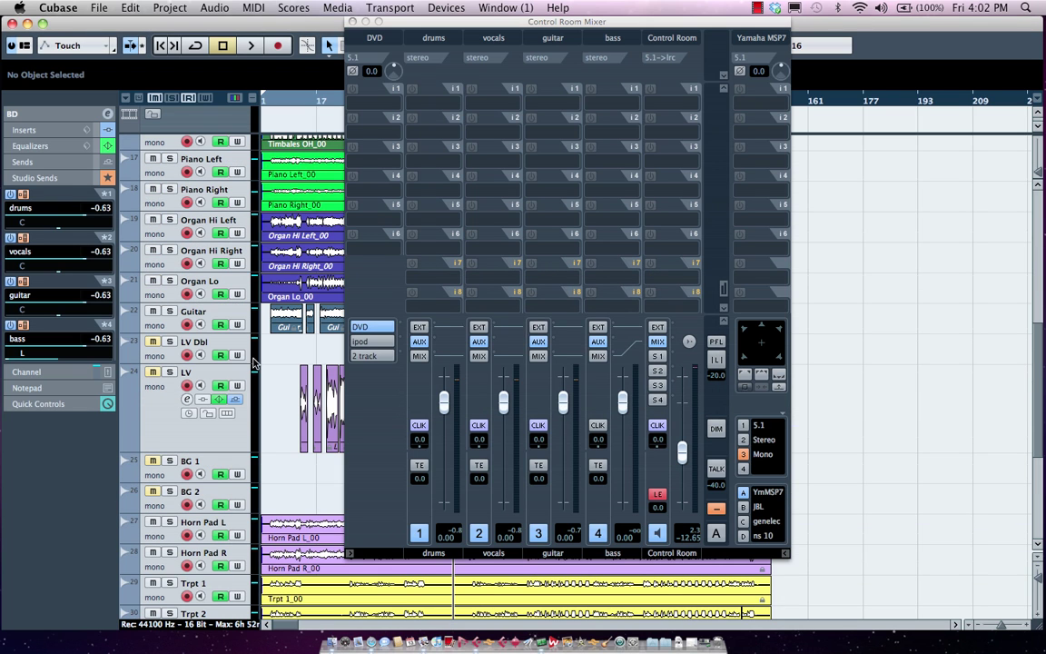
Step: Select the Bass track and set its bass send to 2.27 and guitar send to -2.60
scroll(204, 304, up, 6)
scroll(204, 303, up, 5)
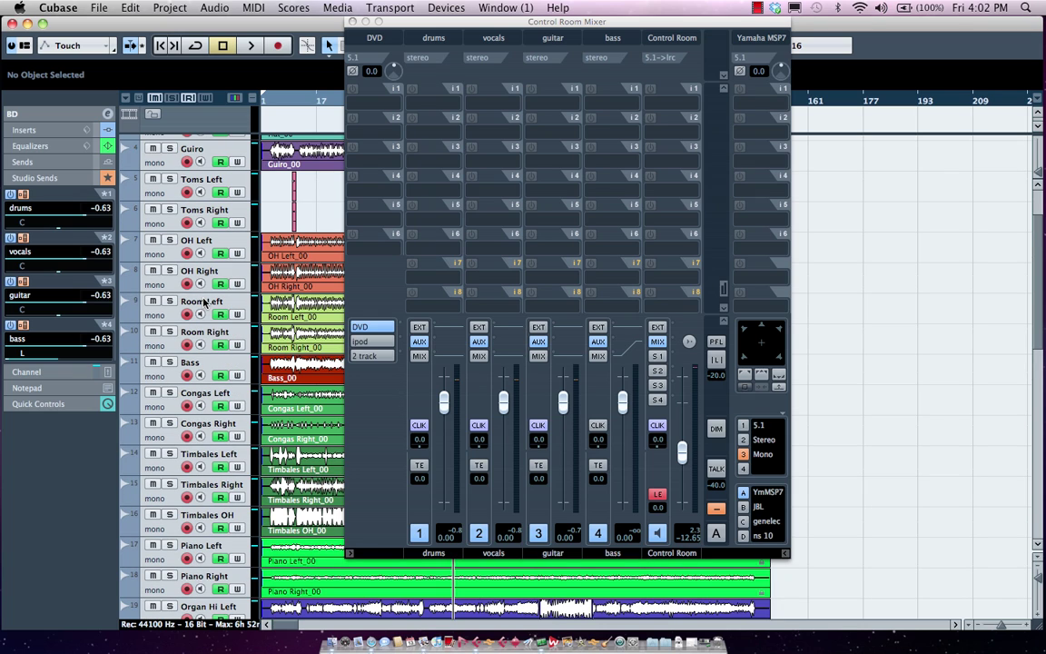
click(229, 368)
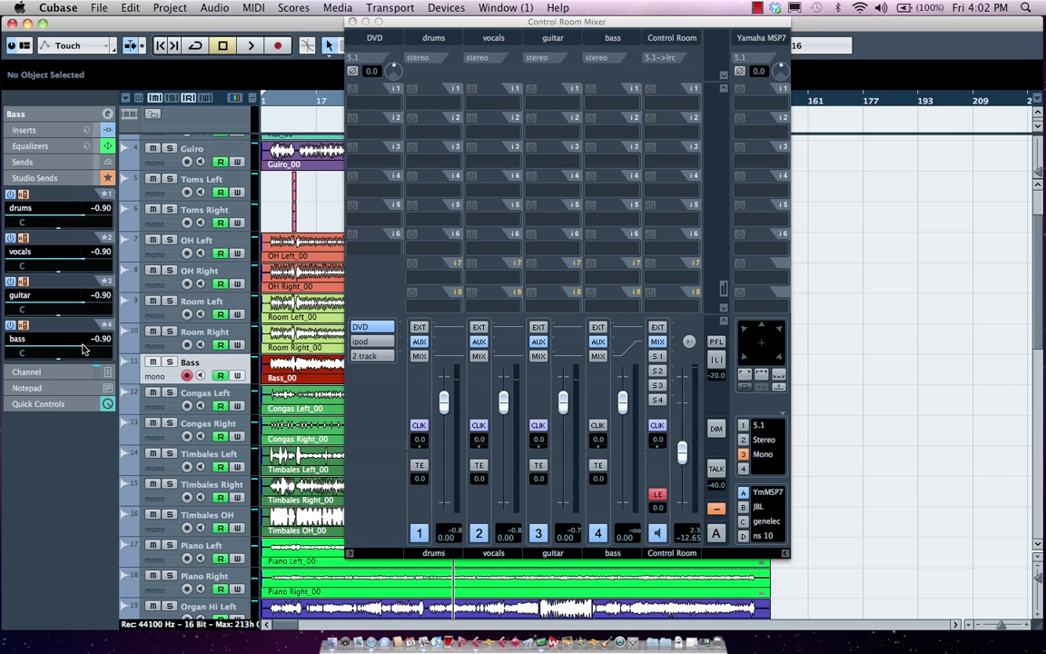
drag(83, 351, 96, 350)
drag(83, 307, 72, 263)
Step: Audition the S3, S4 and S2 headphone mixes, then switch the Control Room back to MIX
click(660, 359)
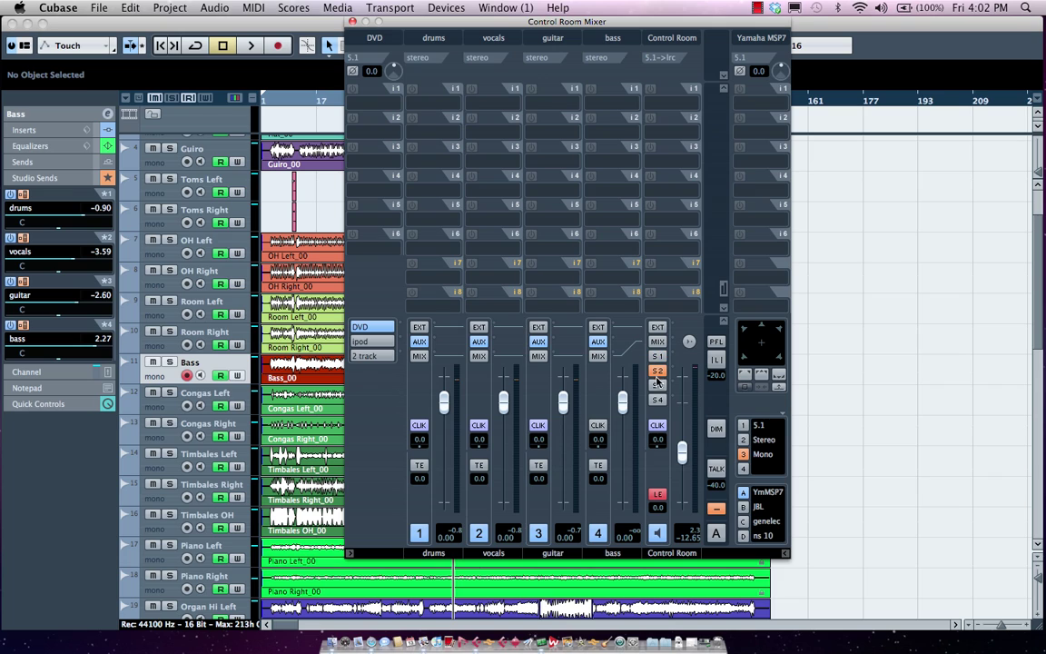
click(658, 385)
click(658, 400)
click(658, 370)
click(659, 346)
Step: Engage TALK and set the TE buttons so only the vocals studio receives talkback
click(715, 468)
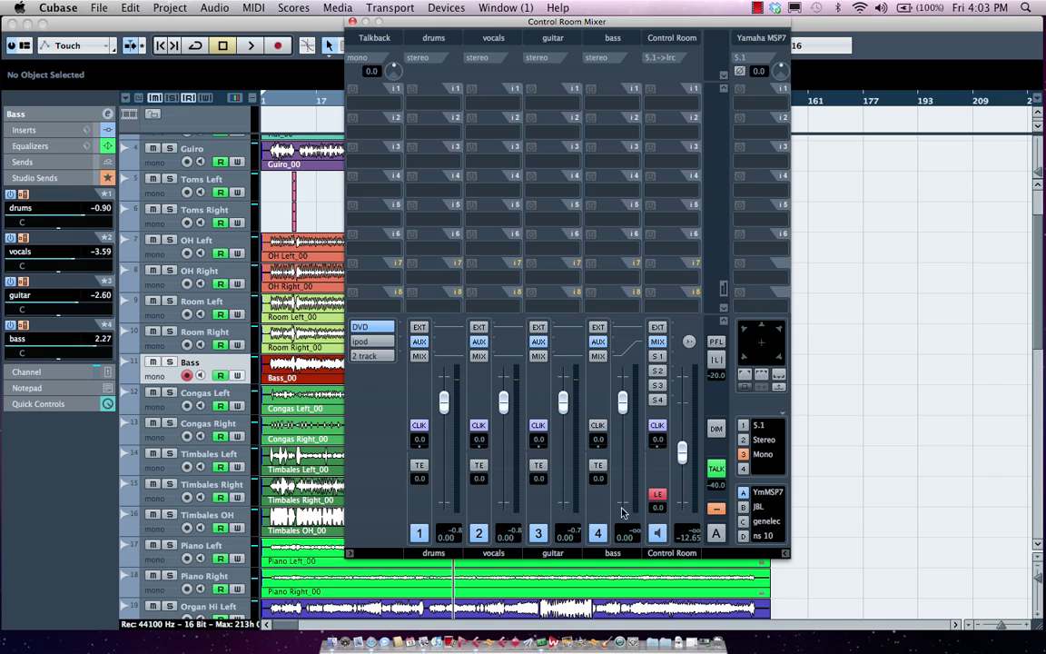
click(598, 465)
click(539, 465)
click(419, 465)
click(479, 465)
click(417, 468)
Step: Remove talkback from the vocals studio and display the BD track's studio sends in the Inspector
click(482, 467)
scroll(183, 217, up, 3)
click(236, 145)
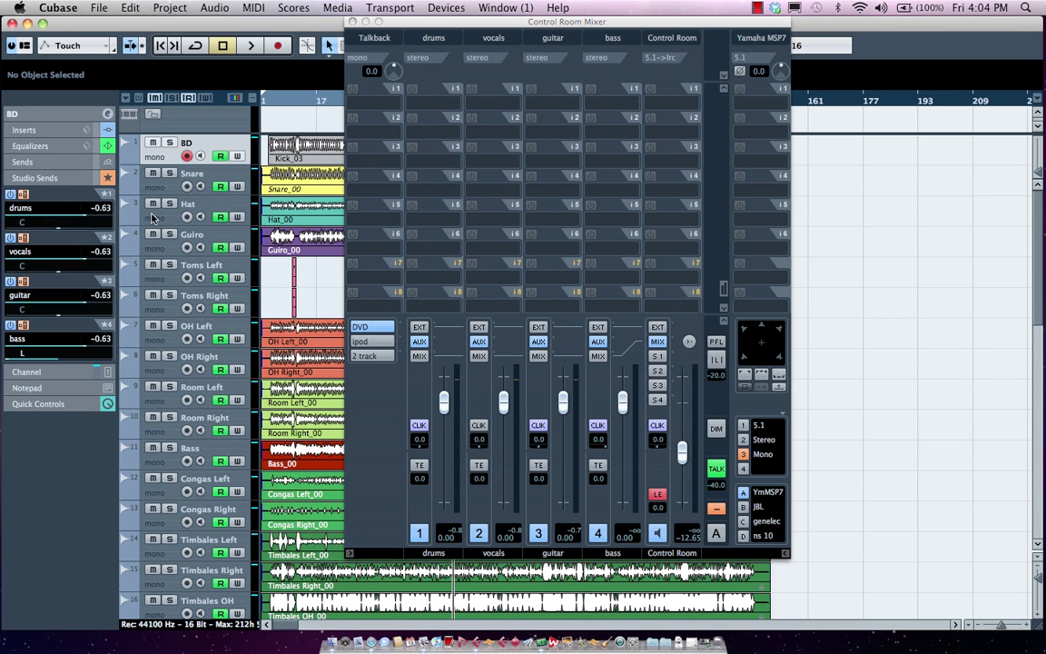
click(26, 371)
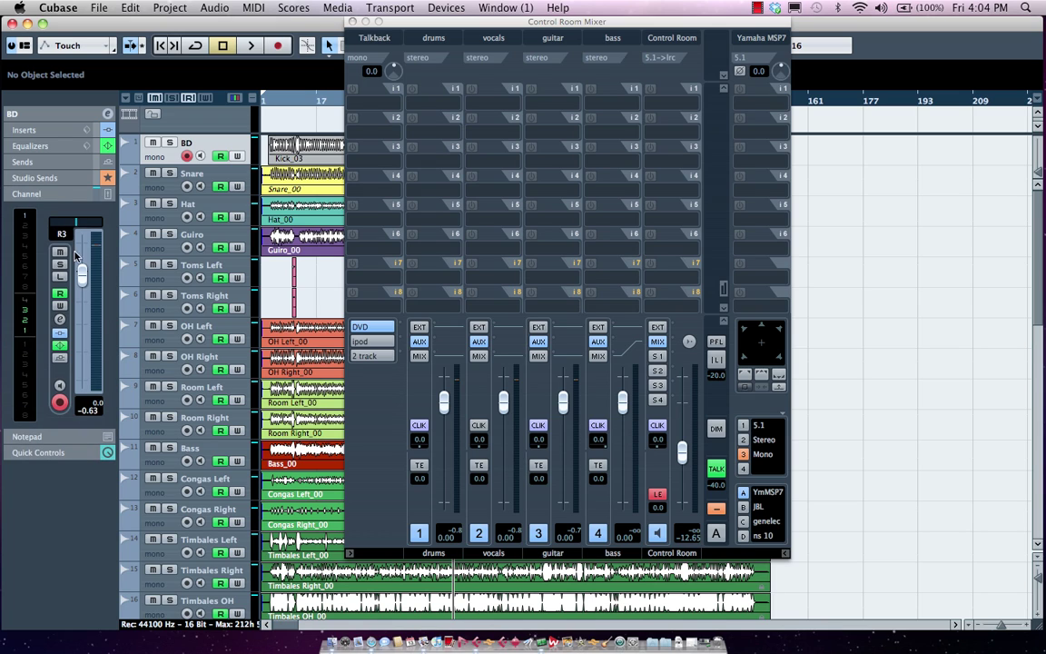
click(55, 178)
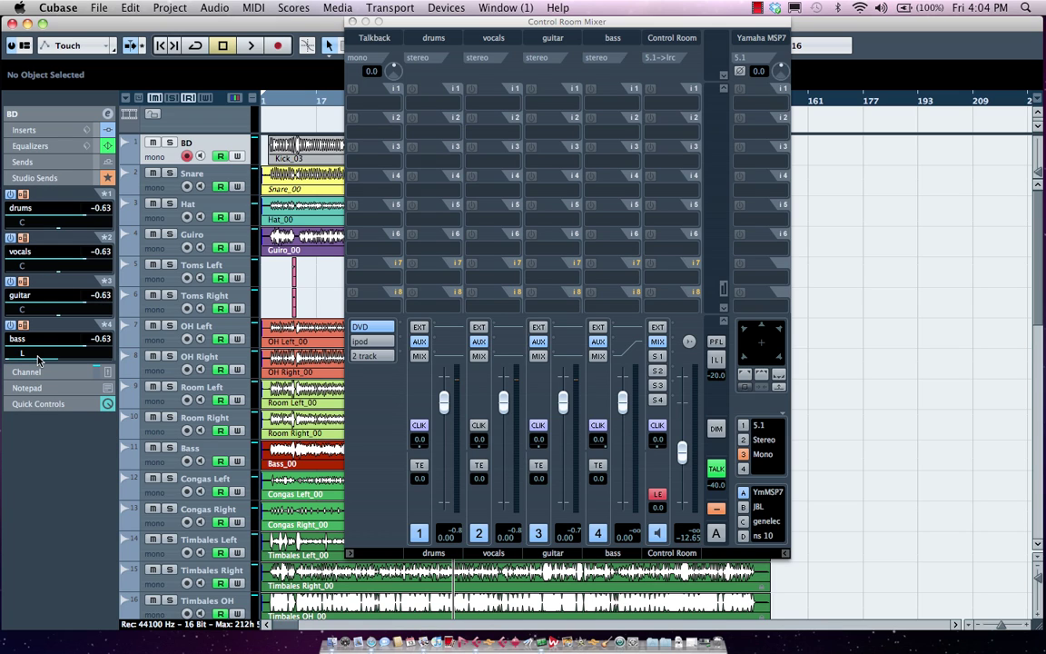